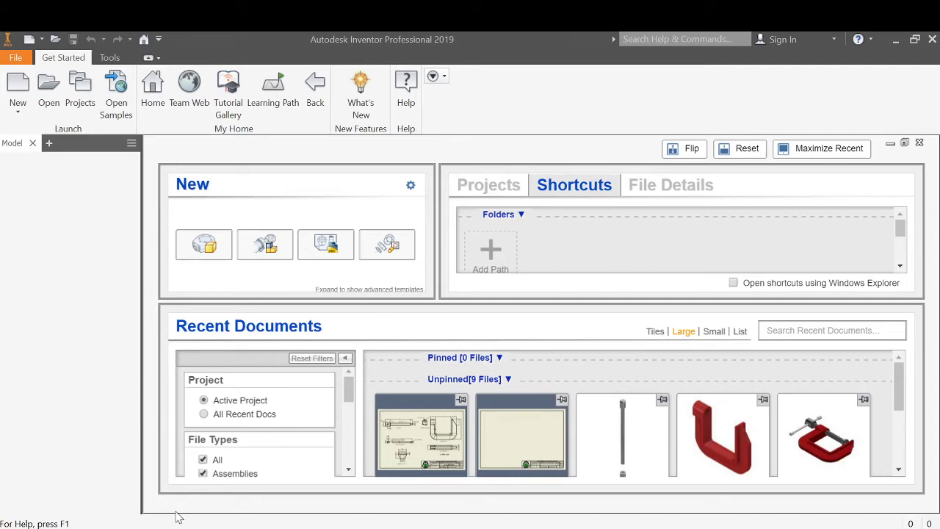
Create a new assembly file from the metric Standard (mm).iam template
left_click(17, 108)
left_click(34, 143)
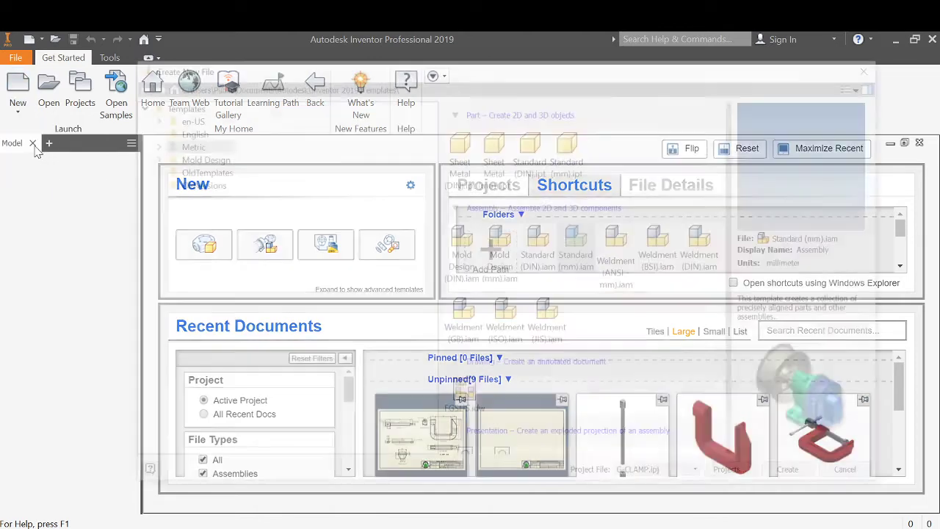
left_click(185, 145)
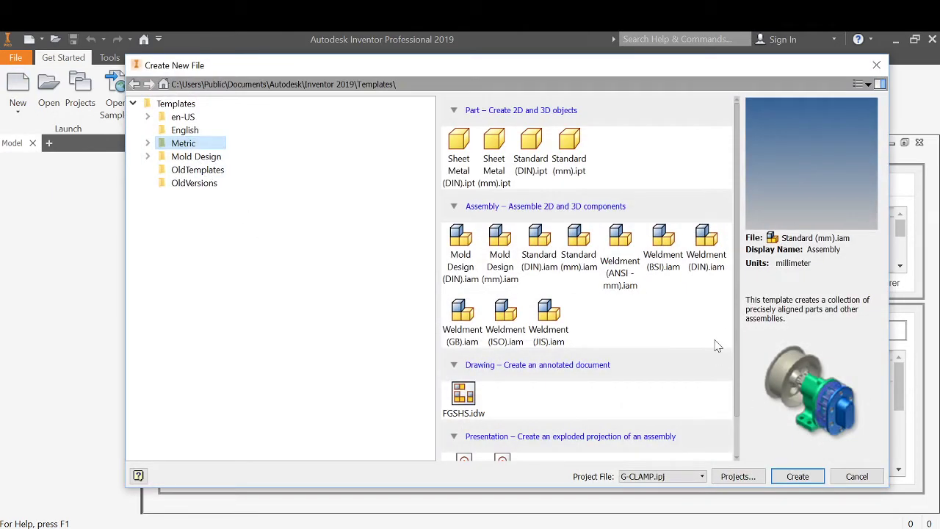
double_click(579, 242)
left_click(426, 343)
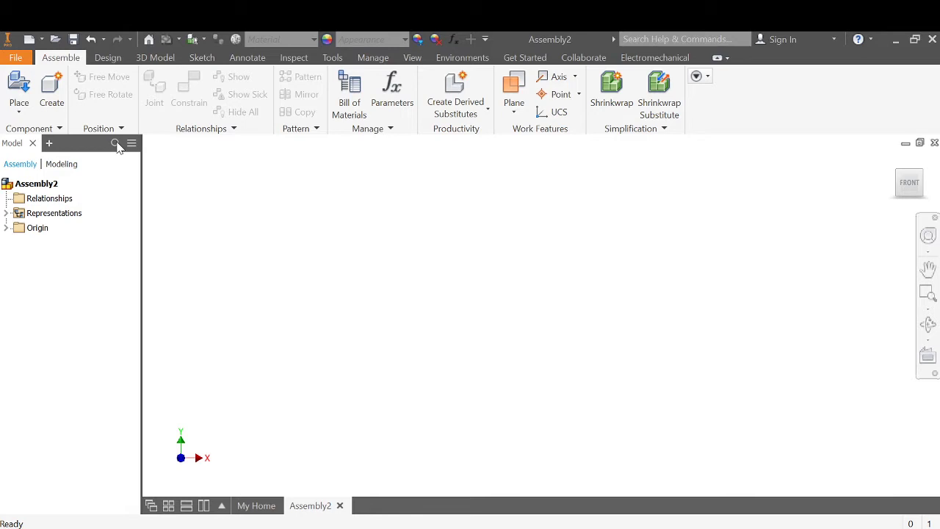
Place one instance of CLAMP JAW.ipt from the G-CLAMP folder in the assembly
left_click(19, 110)
left_click(19, 110)
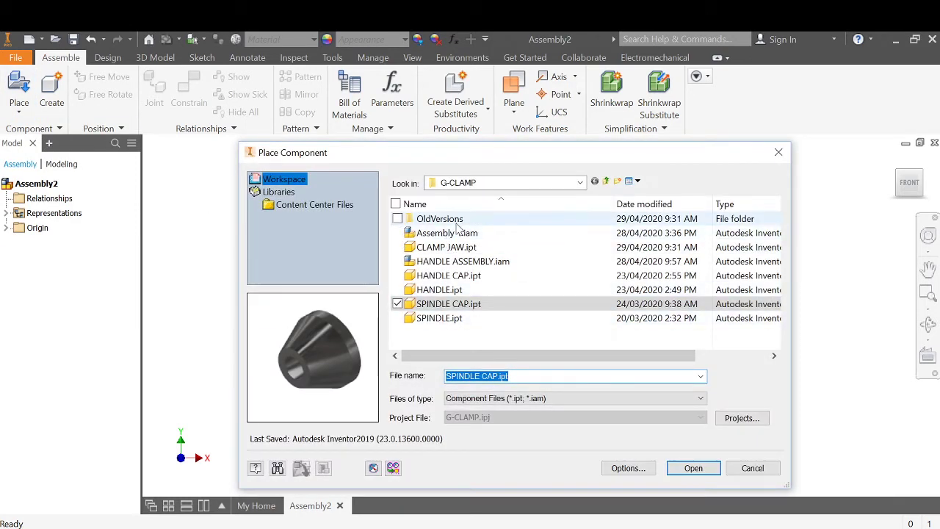
double_click(451, 250)
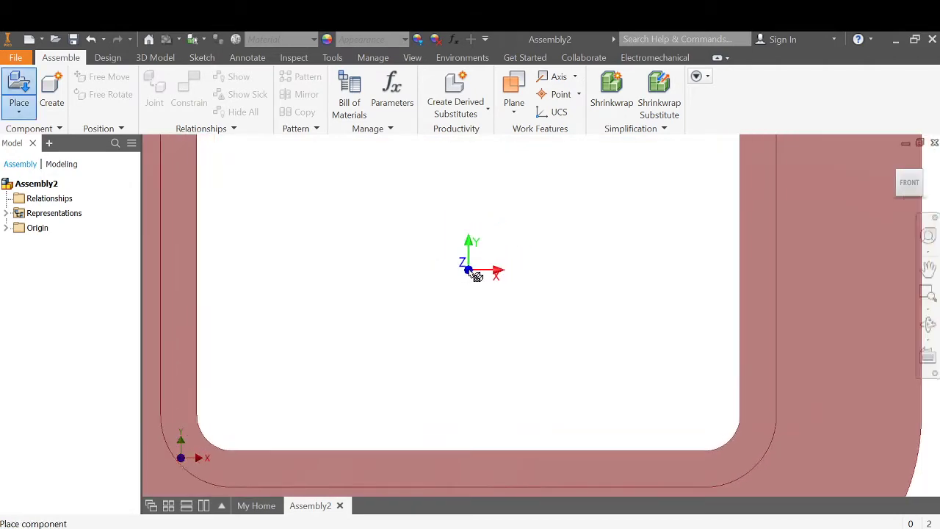
left_click(476, 264)
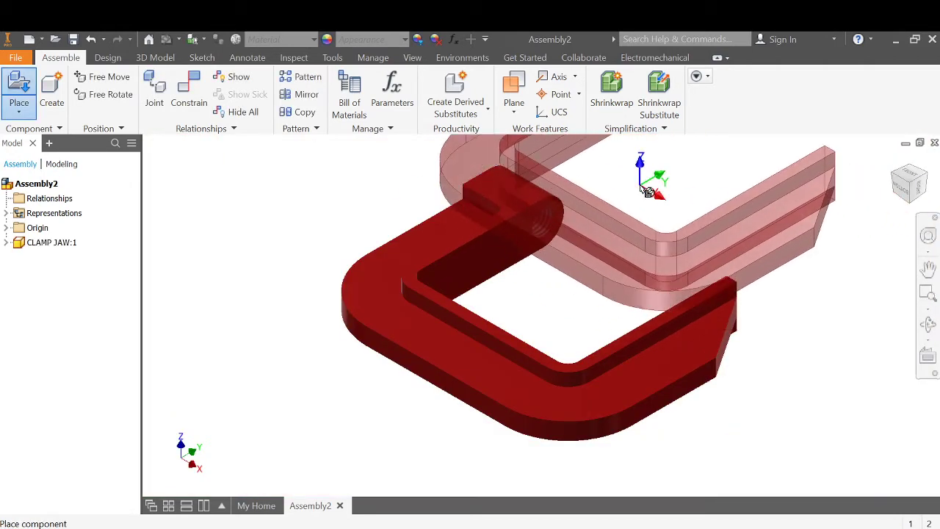
key("Escape")
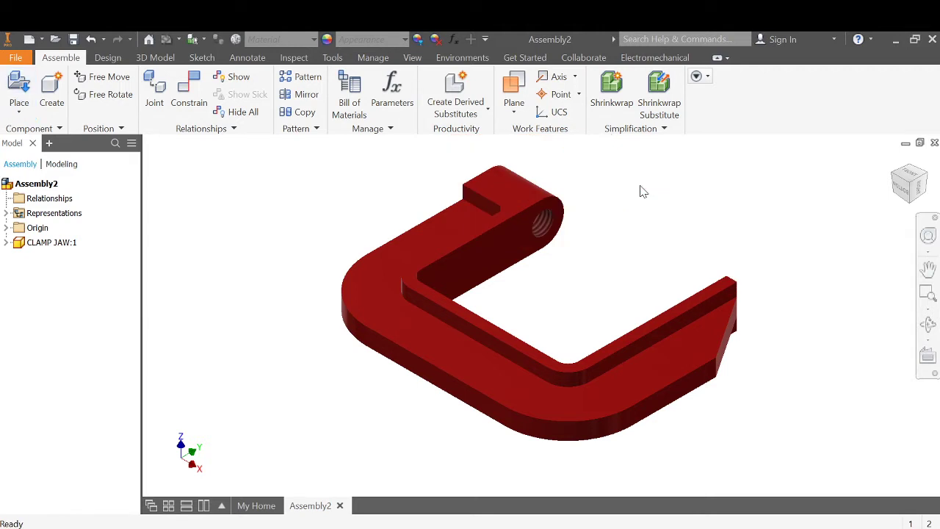
Ground the clamp jaw and test that it stays fixed in position
left_click(496, 230)
right_click(494, 222)
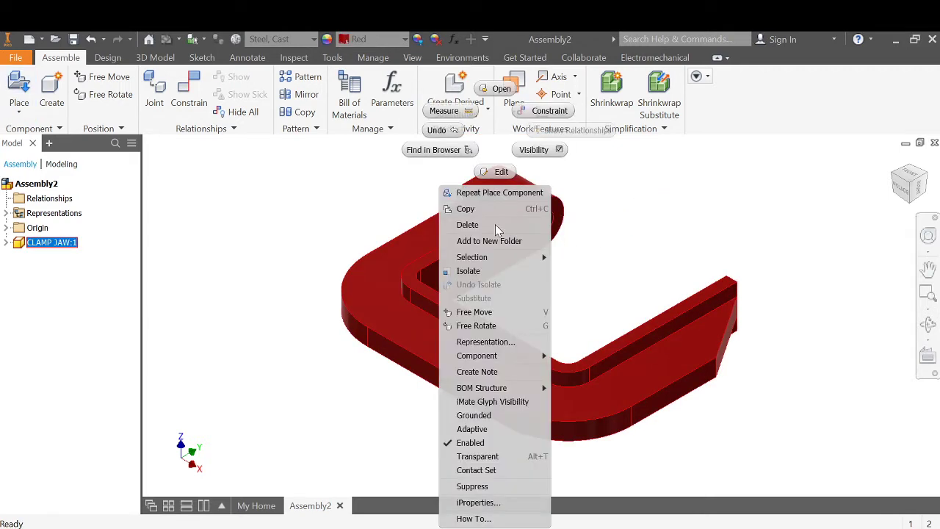
left_click(477, 416)
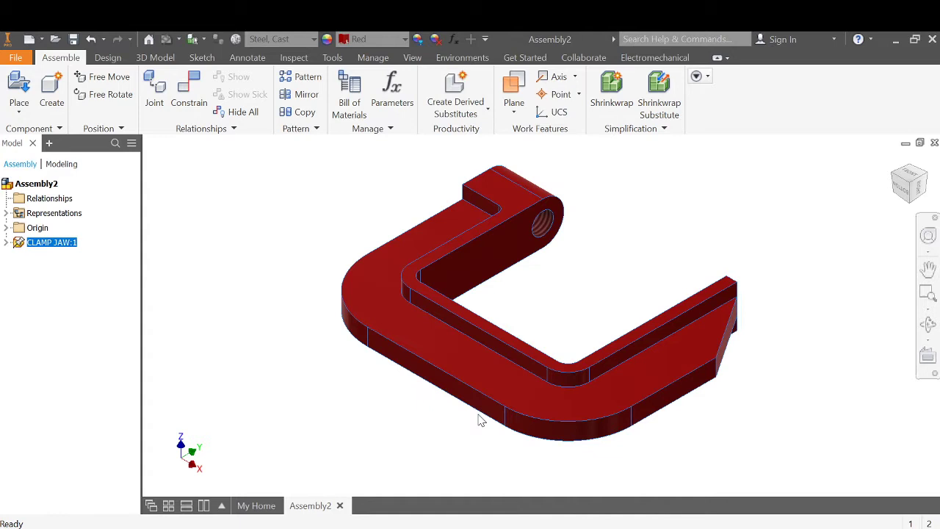
left_click_drag(520, 206, 582, 233)
Set an upright top-left-front isometric view of the clamp jaw as home with Fit to View, and test it by orbiting and returning home
left_click(911, 179)
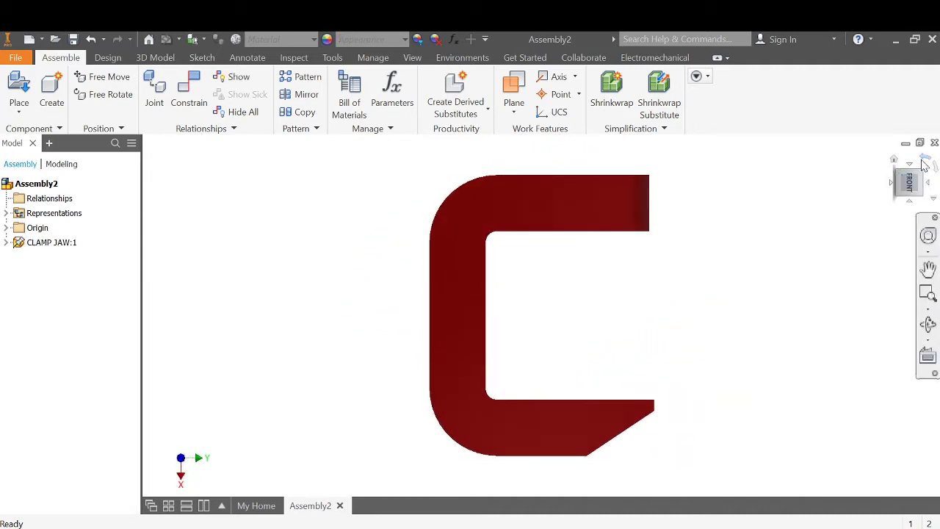
left_click(925, 163)
left_click(901, 180)
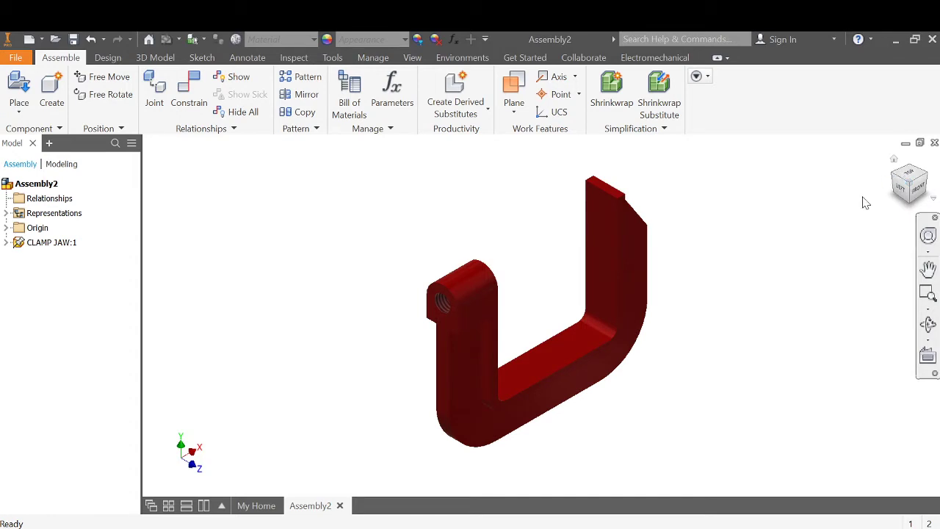
right_click(909, 189)
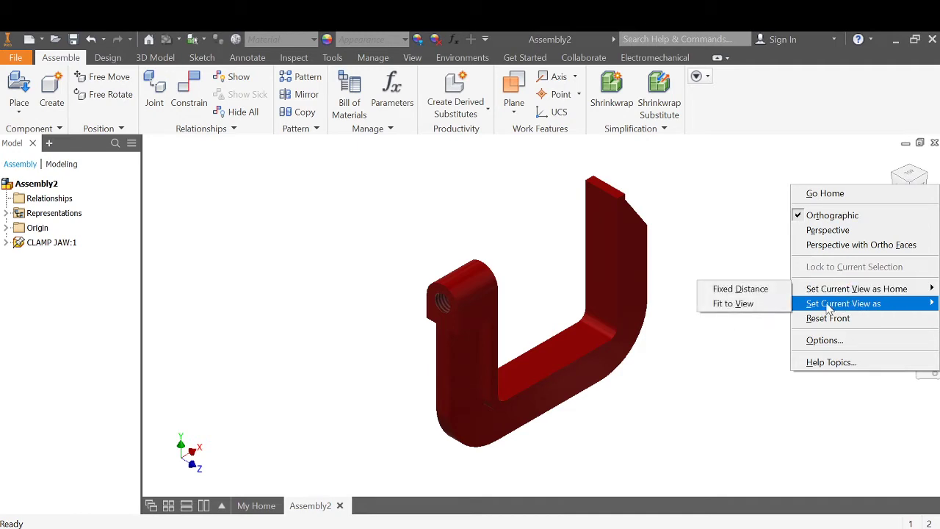
left_click(727, 303)
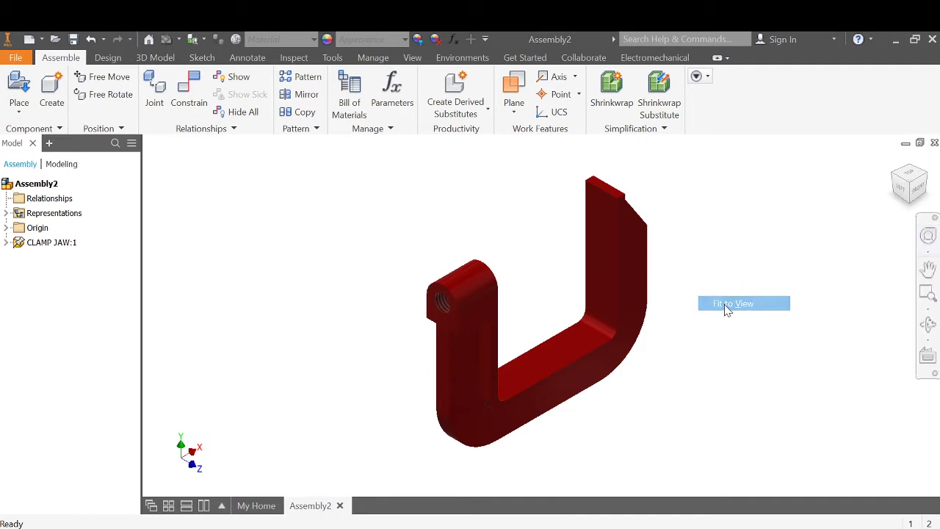
left_click(929, 328)
left_click_drag(617, 320, 610, 265)
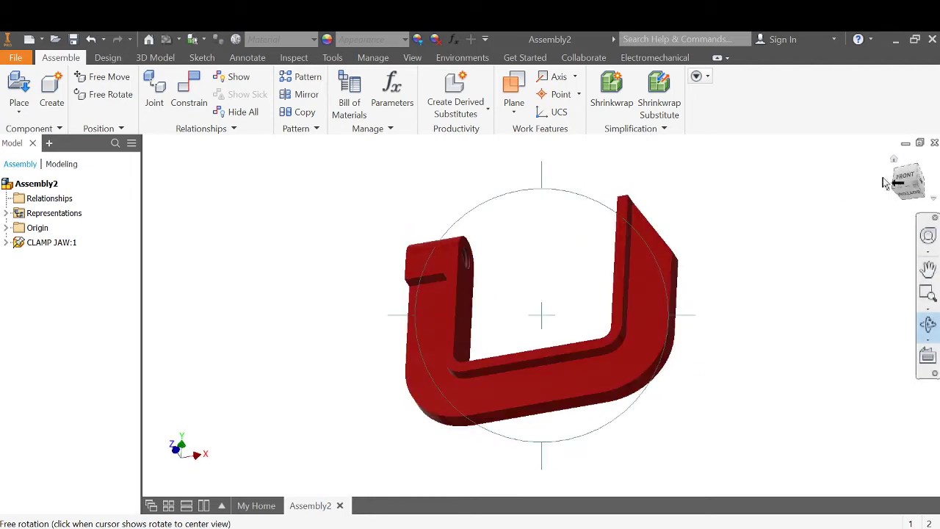
left_click(895, 161)
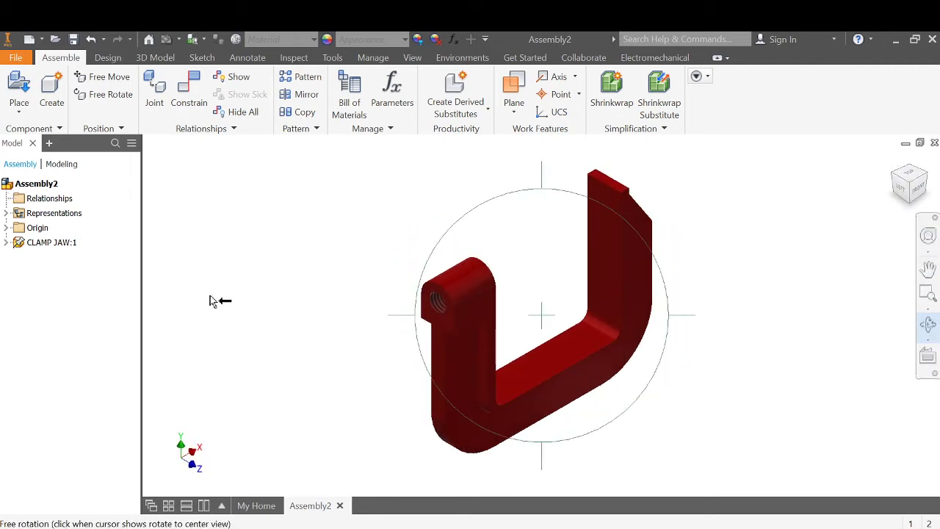
Place two instances of HANDLE CAP.ipt in the empty space beside the clamp jaw
left_click(20, 109)
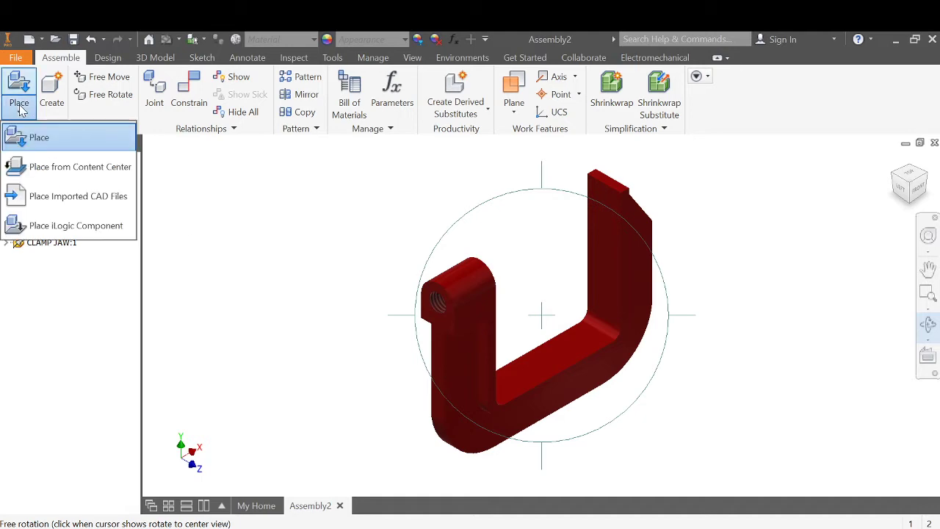
left_click(41, 138)
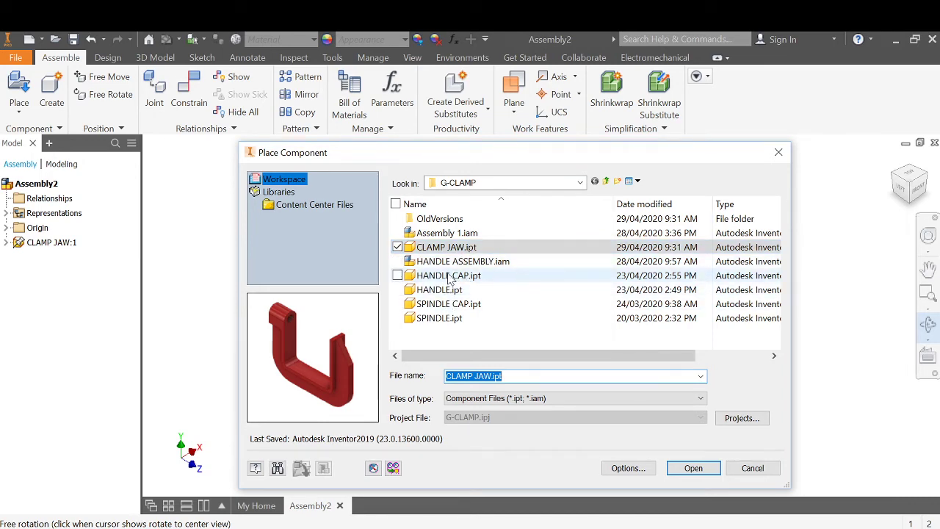
double_click(450, 276)
left_click(294, 228)
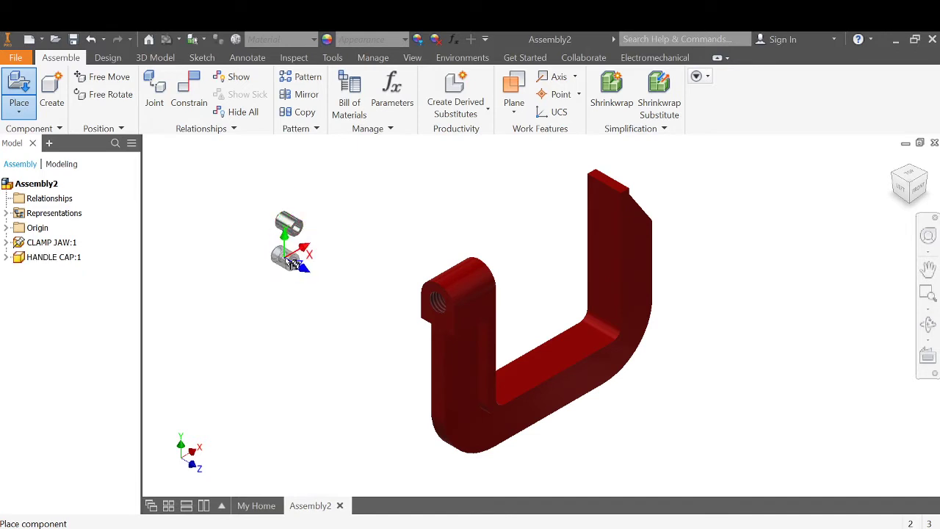
left_click(291, 259)
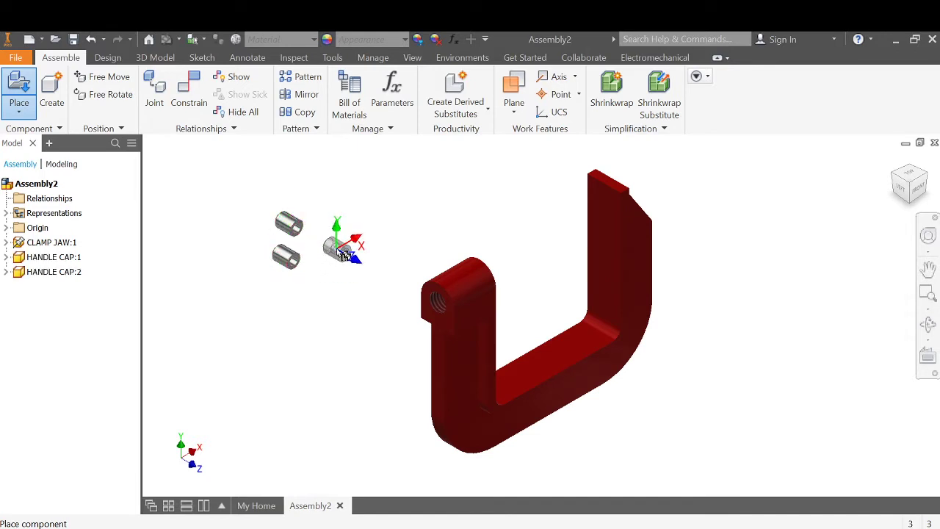
Place one instance of SPINDLE.ipt between the handle caps and the clamp jaw
left_click(20, 108)
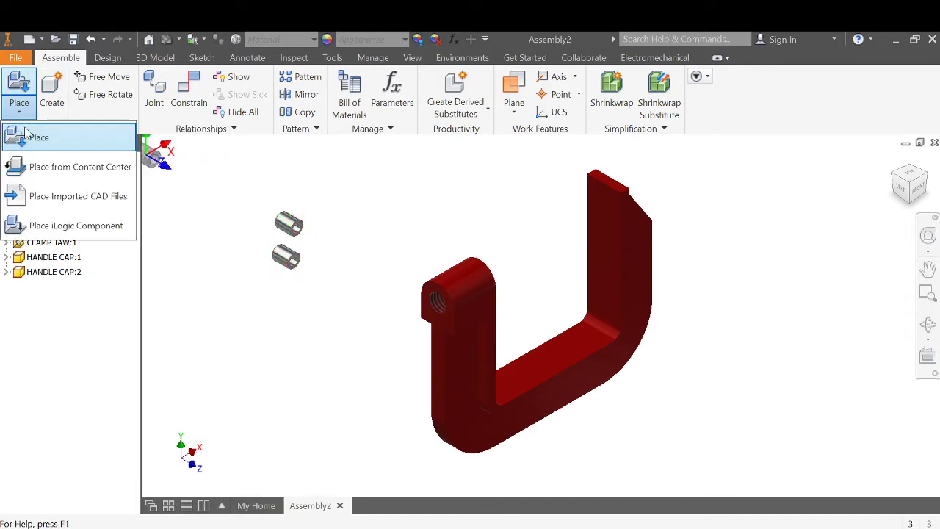
left_click(33, 136)
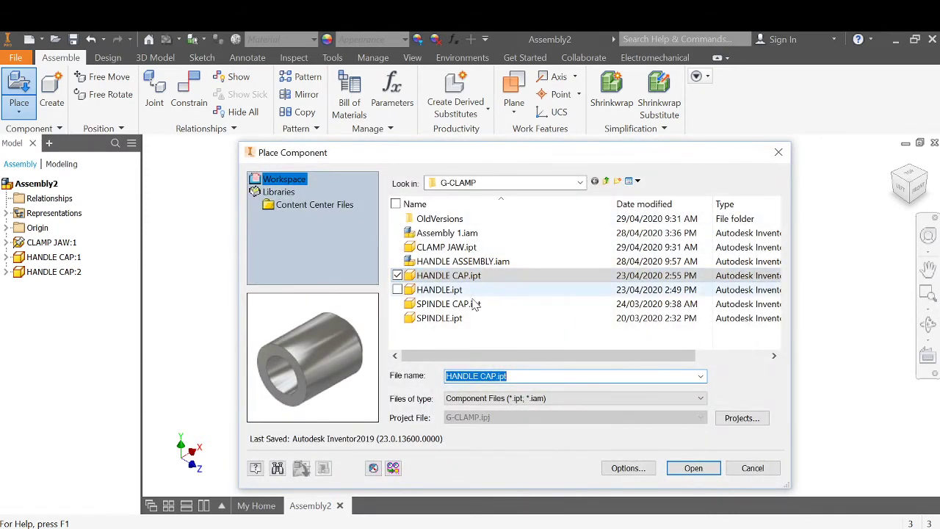
double_click(436, 319)
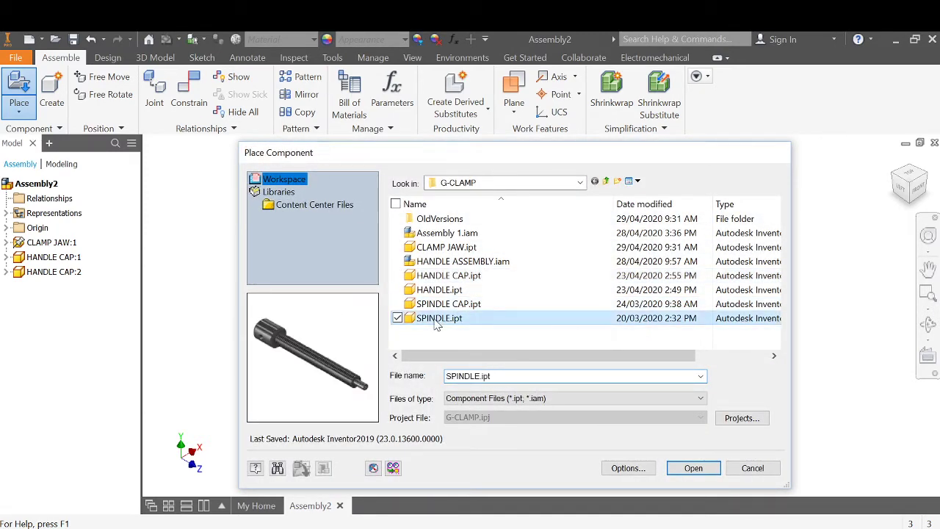
left_click(441, 215)
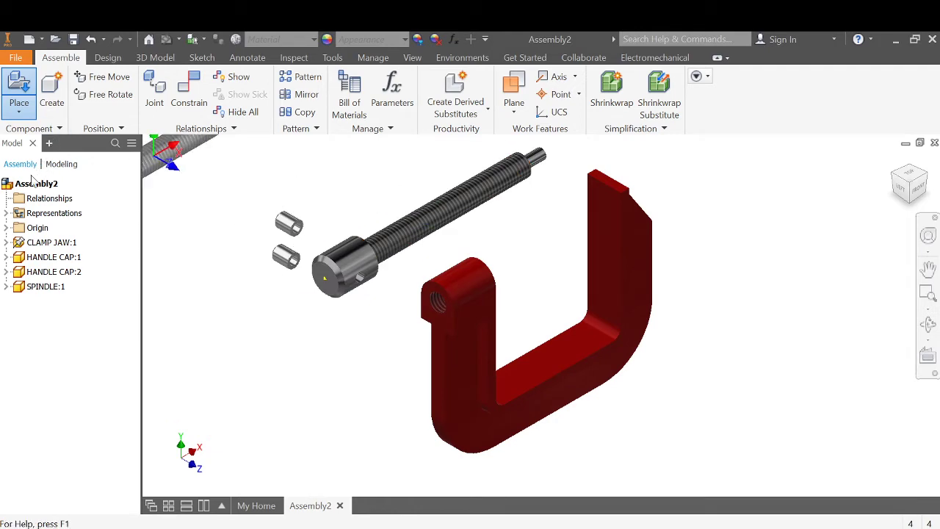
Place one instance of SPINDLE CAP.ipt below the handle caps
left_click(25, 110)
left_click(31, 134)
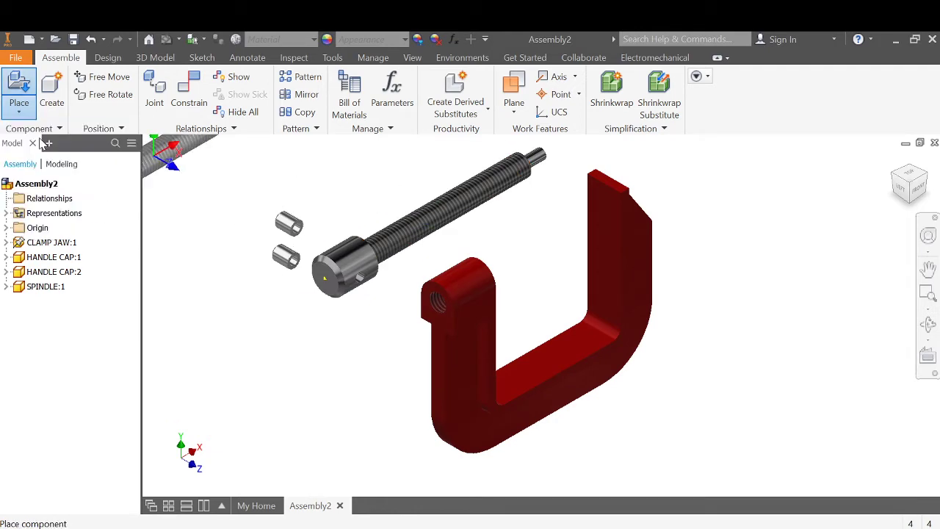
double_click(459, 305)
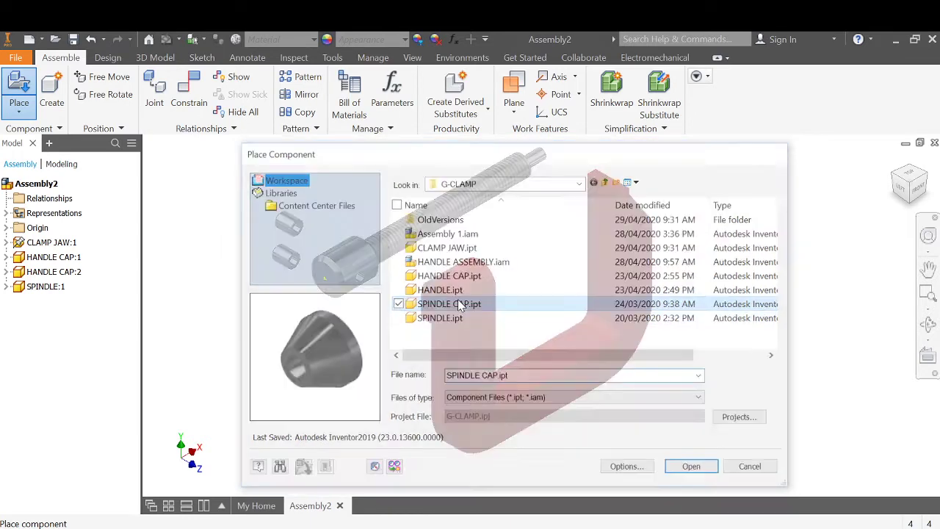
left_click(302, 340)
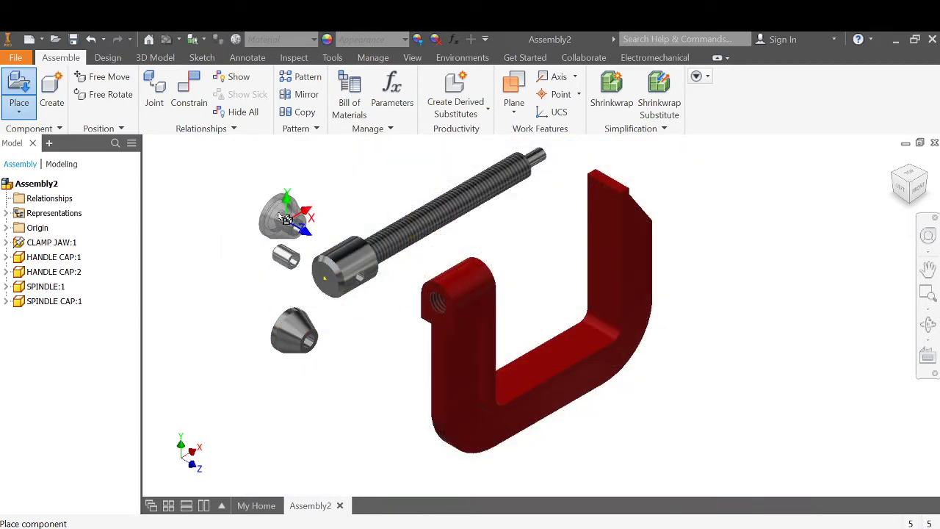
Place one instance of HANDLE.ipt beside the handle caps and finish placing components
left_click(19, 110)
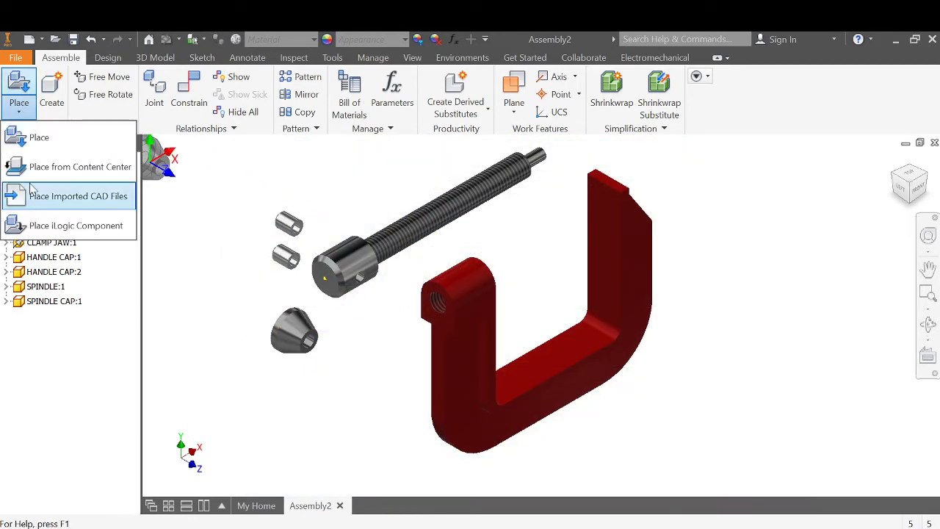
left_click(38, 137)
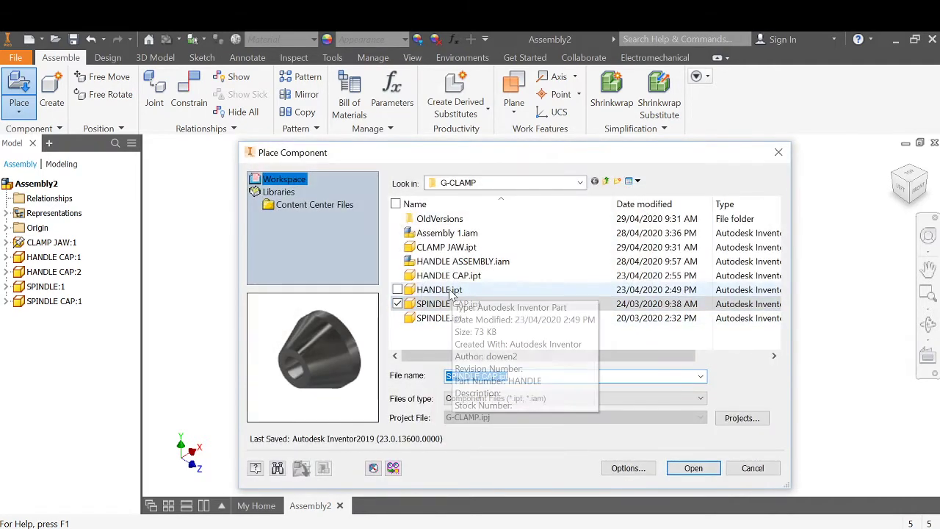
double_click(441, 290)
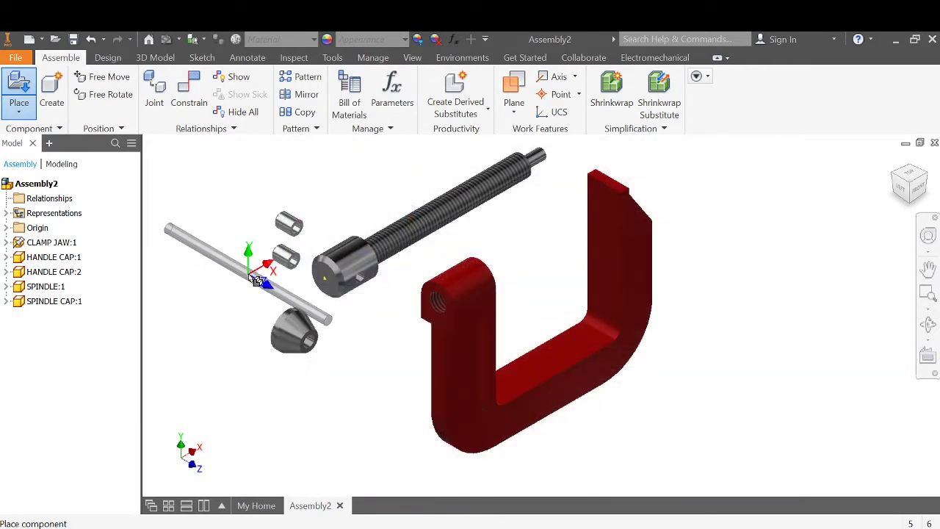
left_click(257, 282)
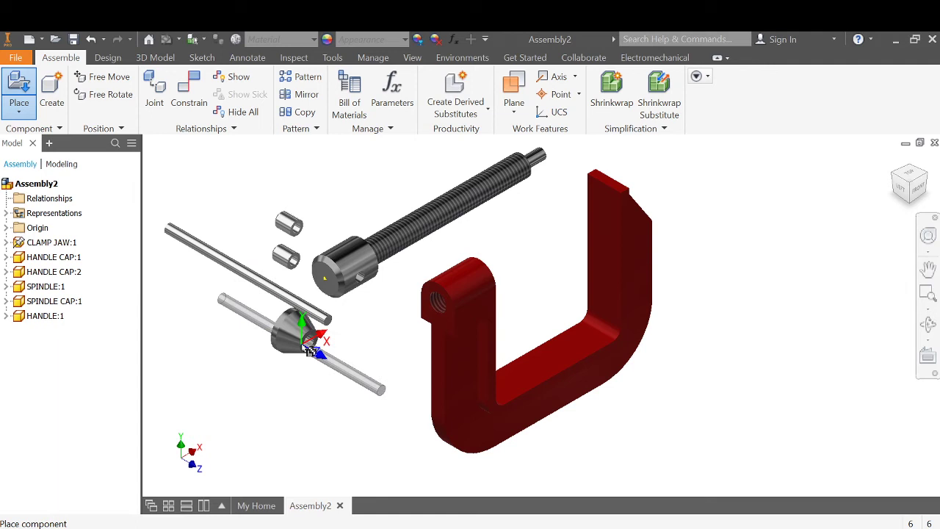
key("Escape")
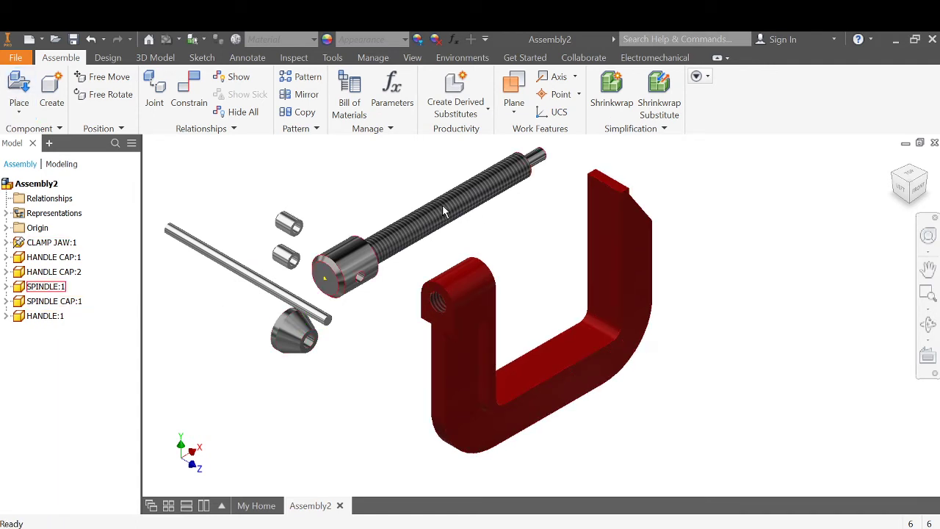
Place an Insert constraint between the edge under the spindle's head and the threaded hole in the clamp jaw
left_click_drag(443, 212, 455, 265)
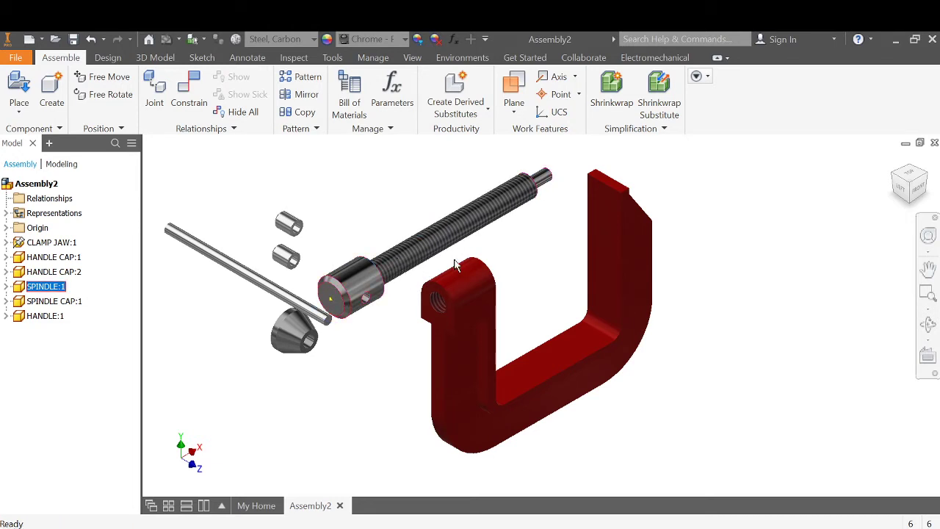
left_click_drag(461, 221, 435, 234)
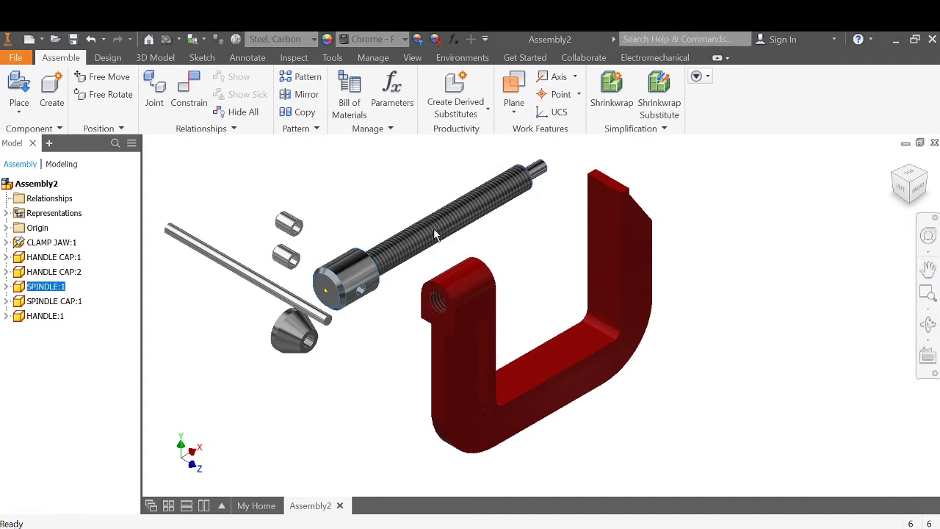
left_click(189, 97)
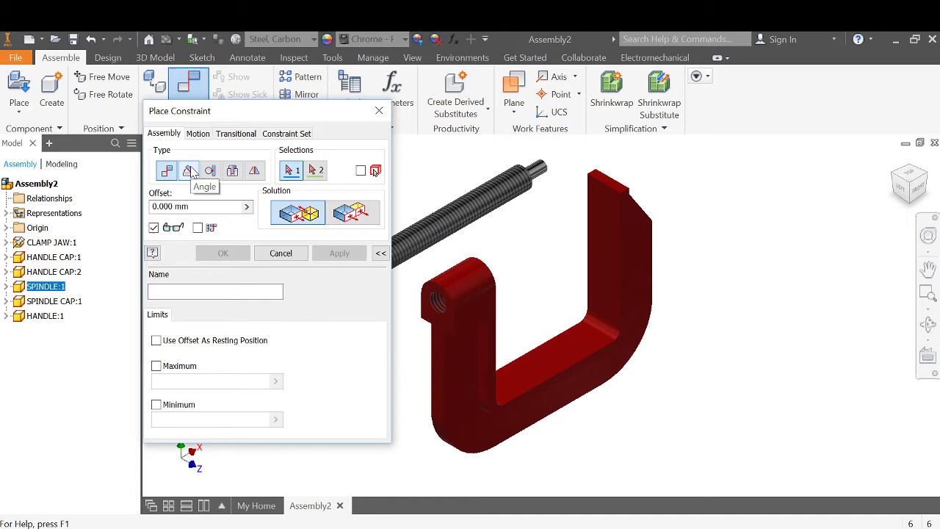
left_click(232, 171)
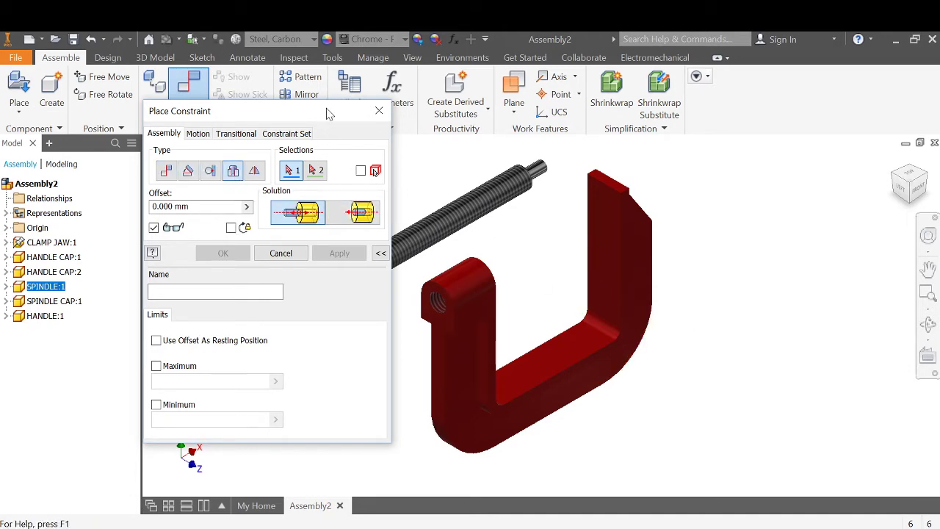
left_click_drag(328, 114, 285, 323)
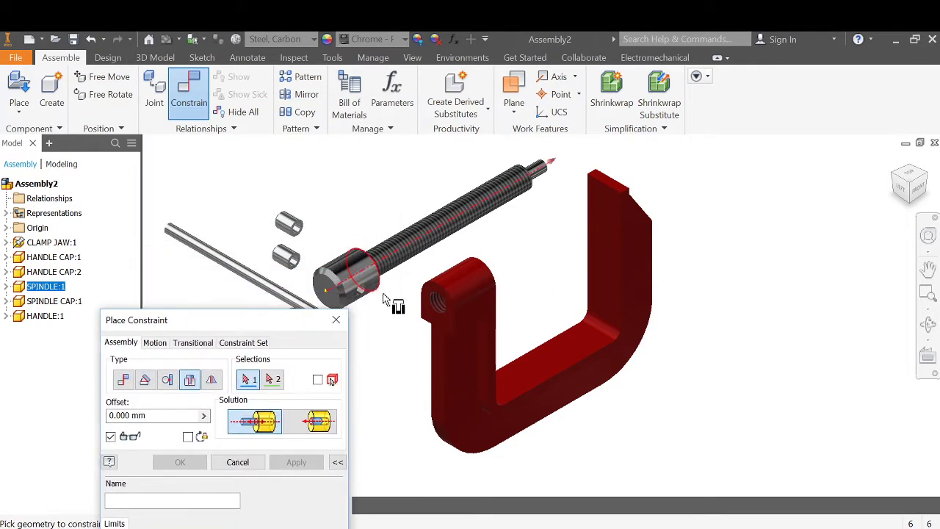
left_click(438, 299)
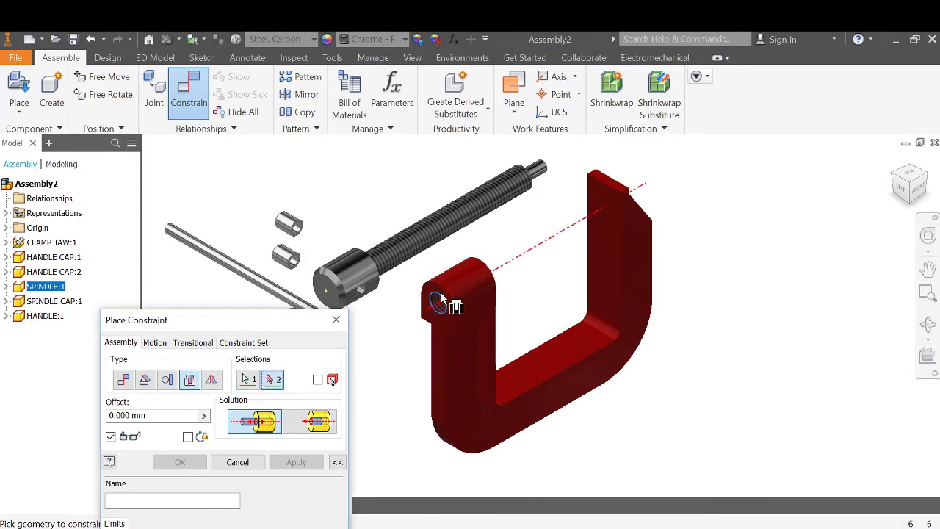
left_click(916, 180)
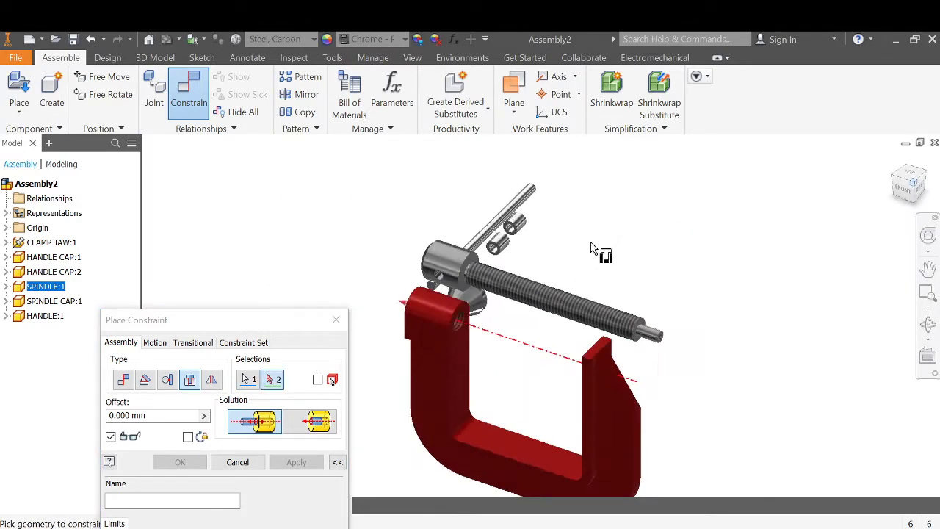
scroll(477, 279, "up", 5)
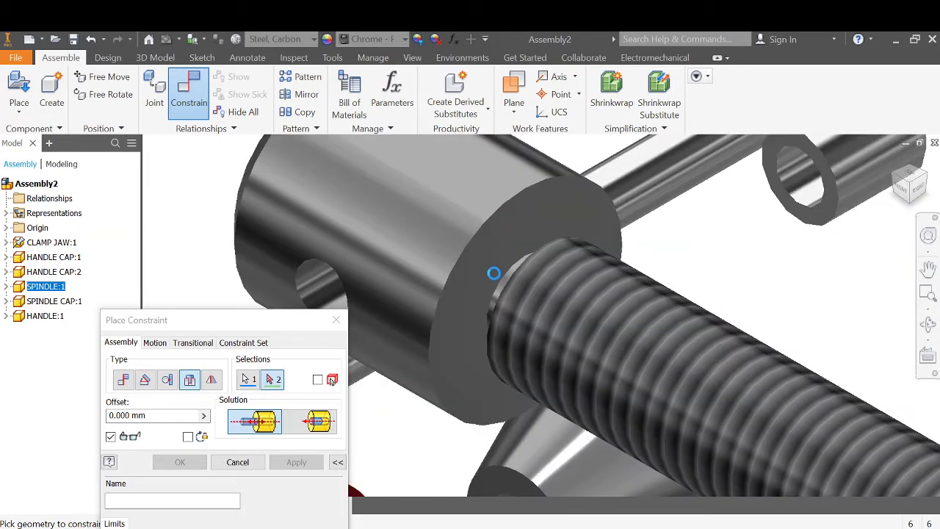
left_click(526, 193)
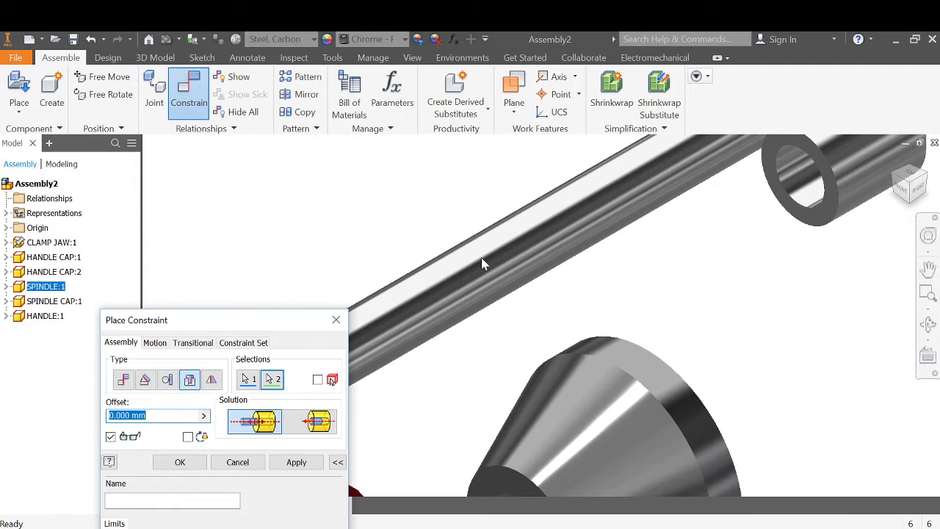
scroll(584, 293, "down", 6)
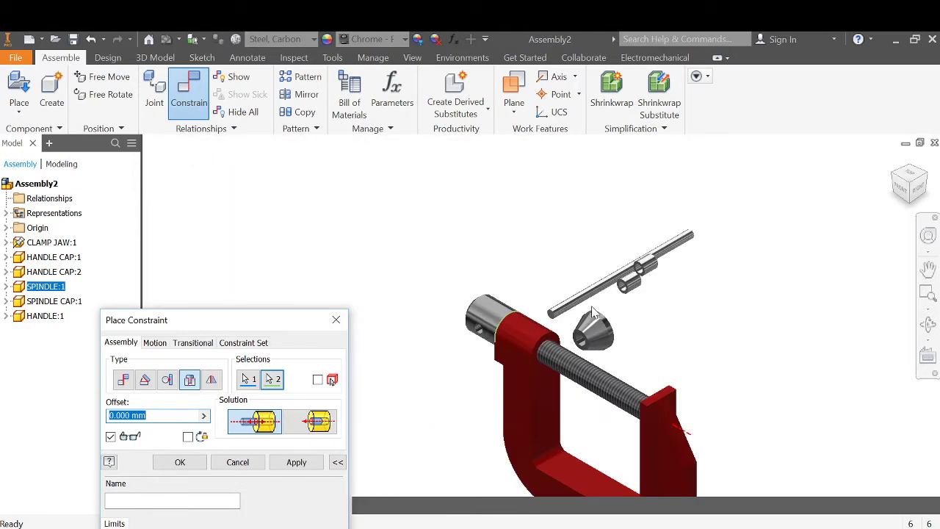
Set the Insert constraint's offset to 50 mm and apply it between the spindle and the clamp jaw
left_click(894, 178)
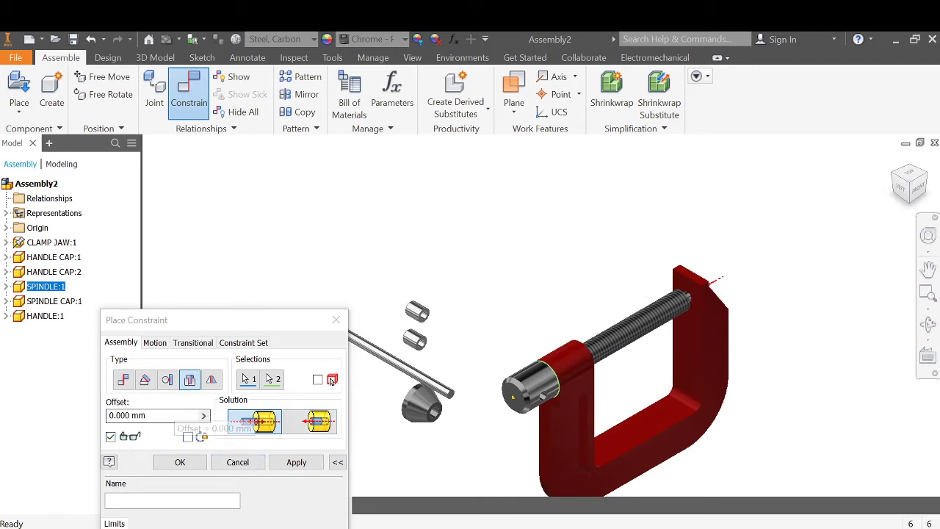
left_click(331, 381)
type("50")
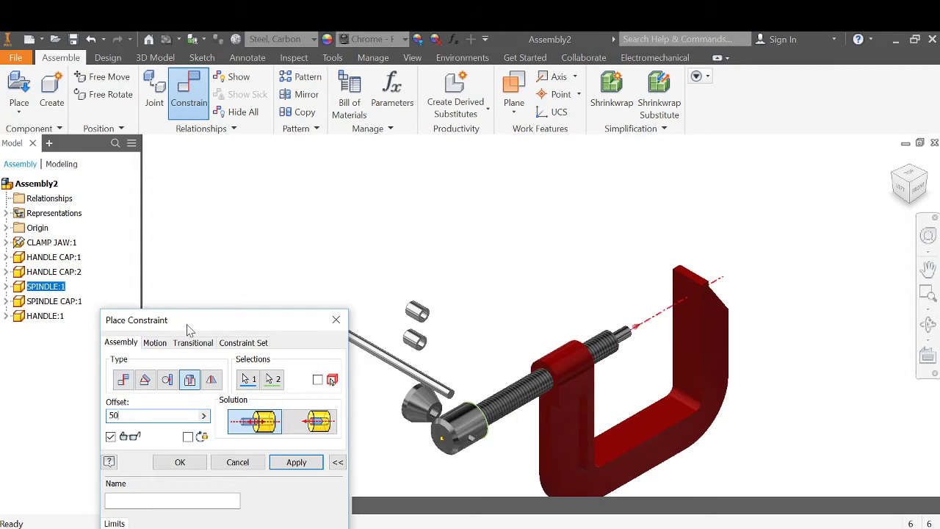
left_click_drag(187, 324, 179, 215)
left_click(289, 355)
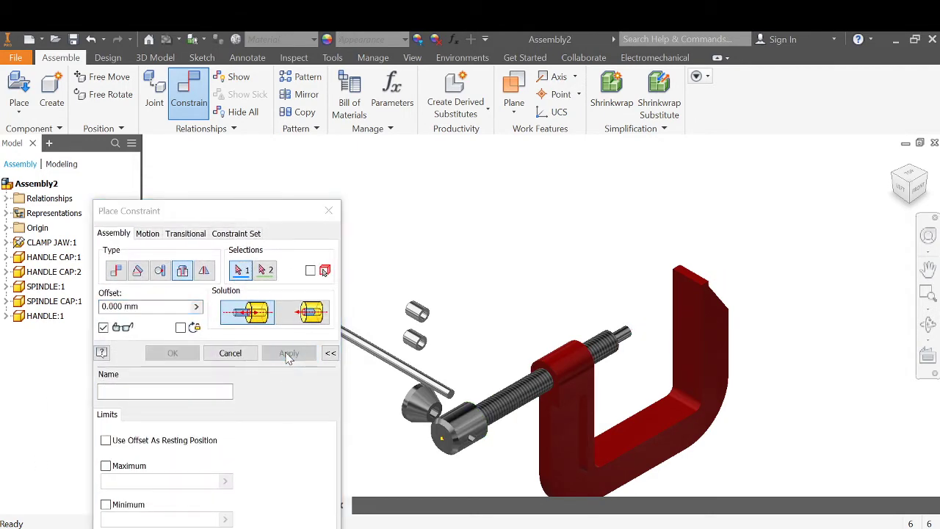
Insert the spindle cap's small hole onto the shoulder at the spindle's tip with 0 mm offset, and finish constraining
left_click_drag(296, 213, 251, 155)
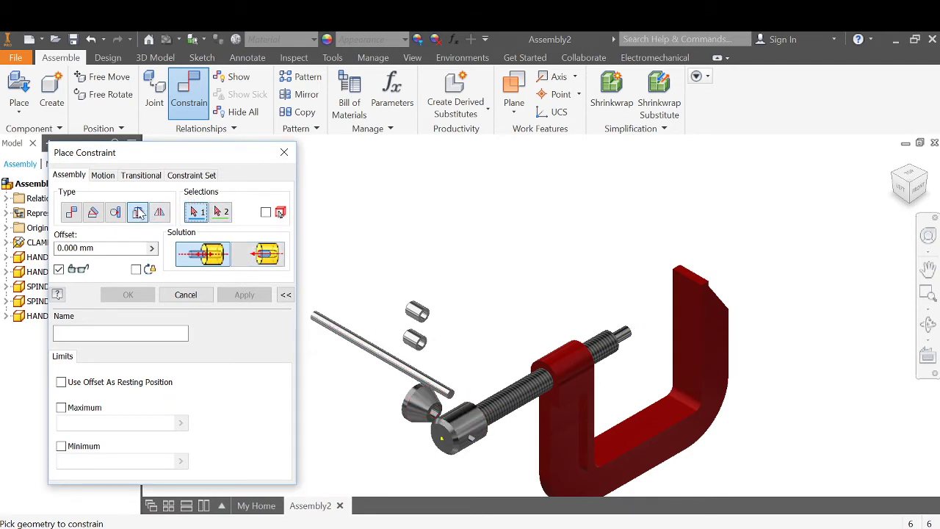
left_click(439, 416)
left_click(929, 180)
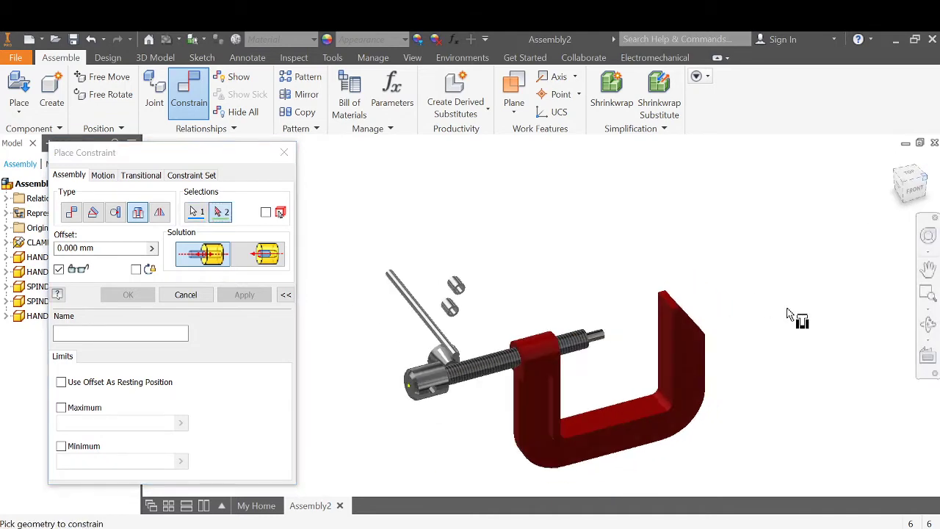
scroll(531, 325, "up", 3)
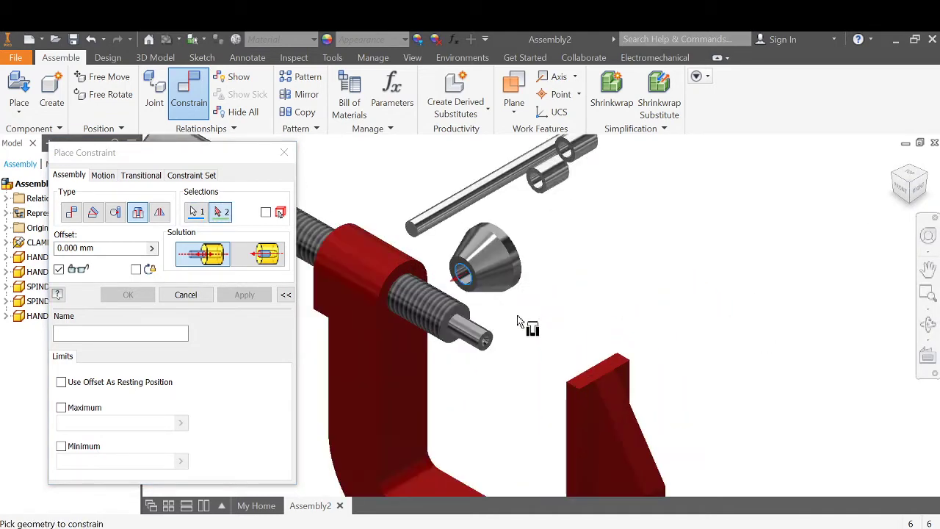
left_click(457, 320)
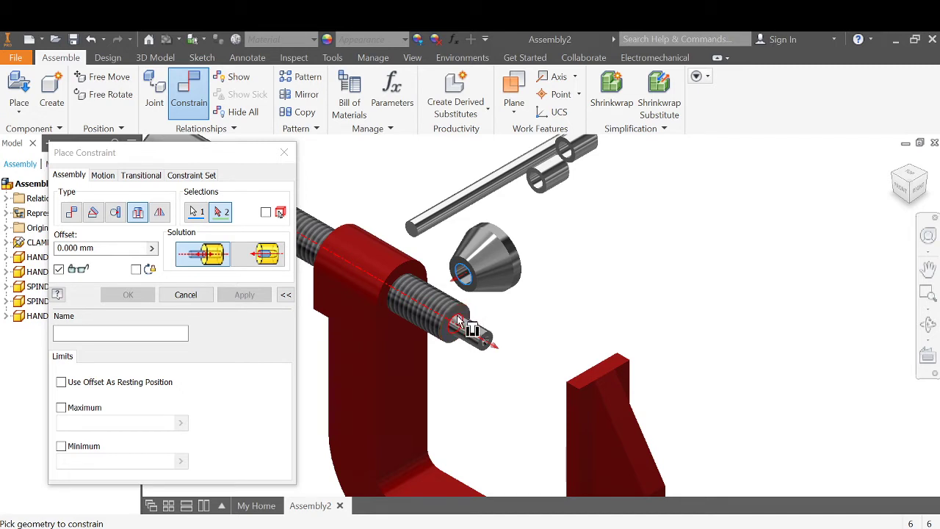
left_click(245, 294)
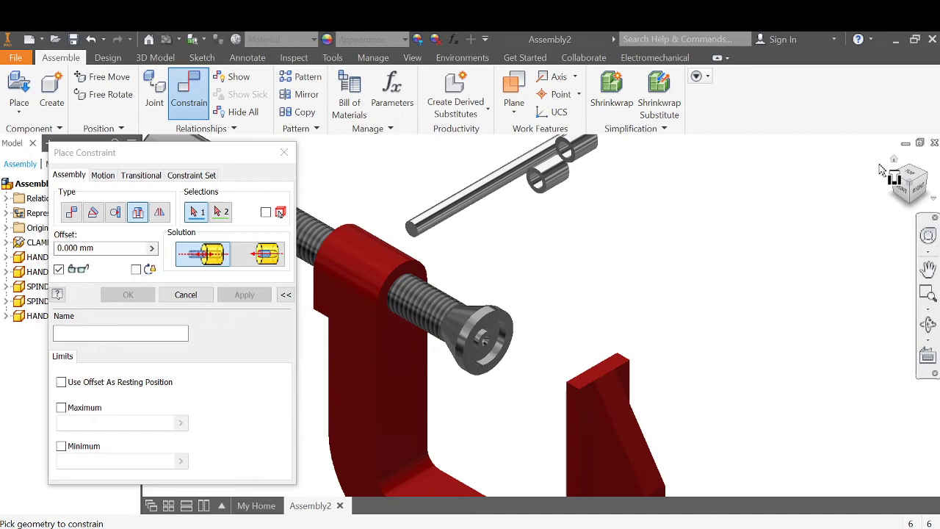
left_click(185, 294)
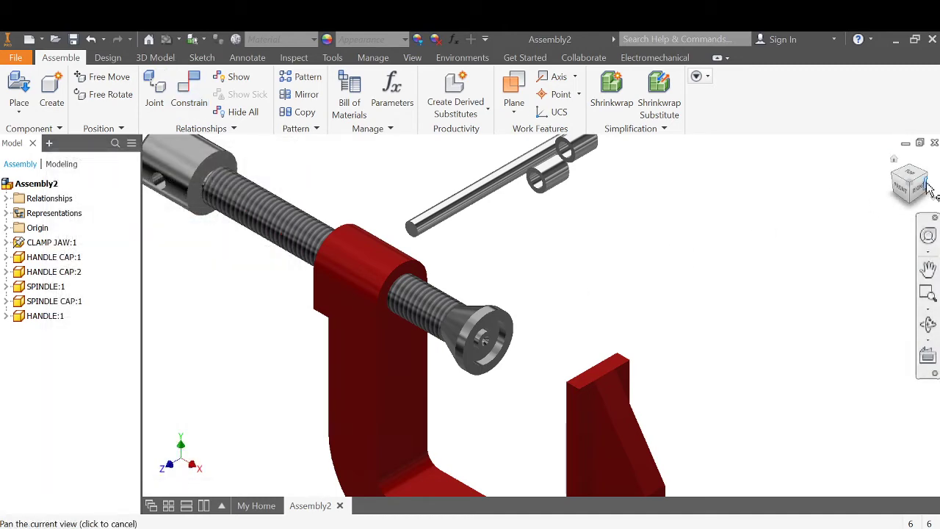
Edit the spindle's Insert constraint with the clamp jaw and set its offset to 9 mm
left_click(897, 180)
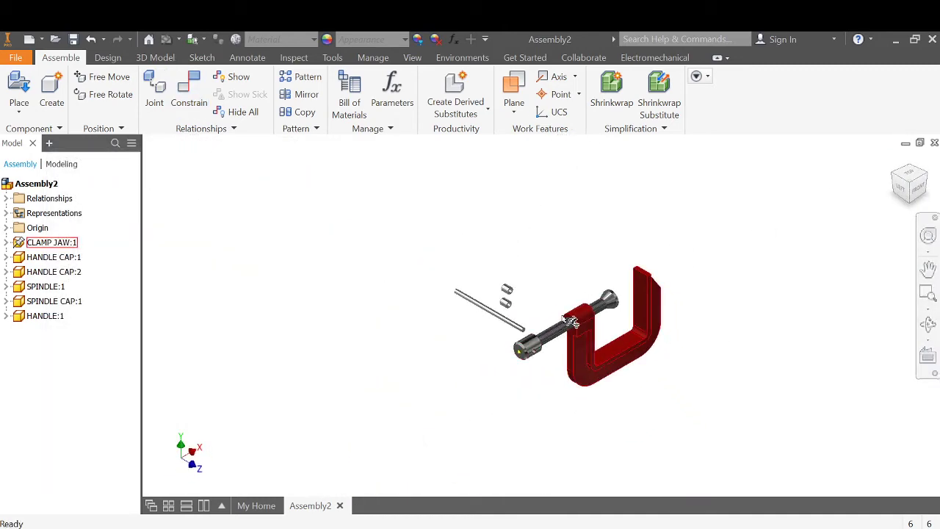
left_click(565, 336)
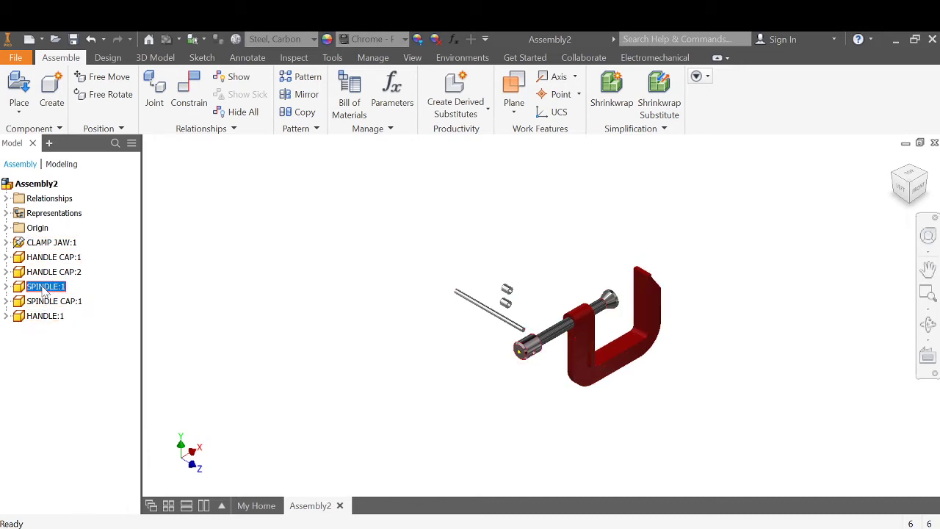
left_click(6, 286)
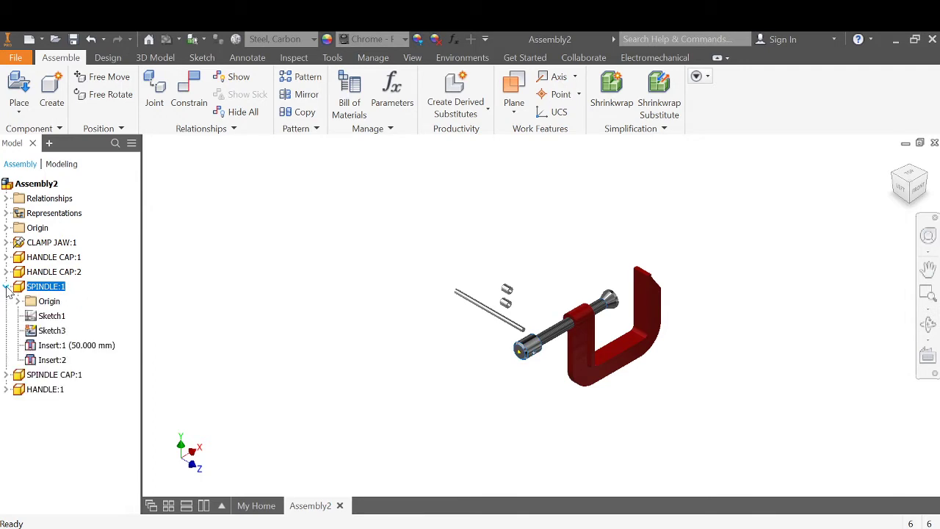
right_click(83, 352)
left_click(119, 396)
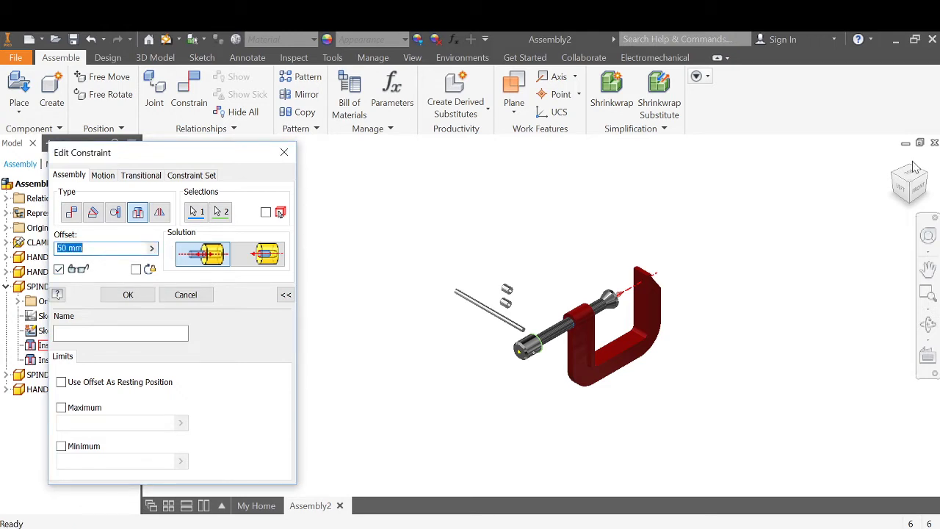
key("F2")
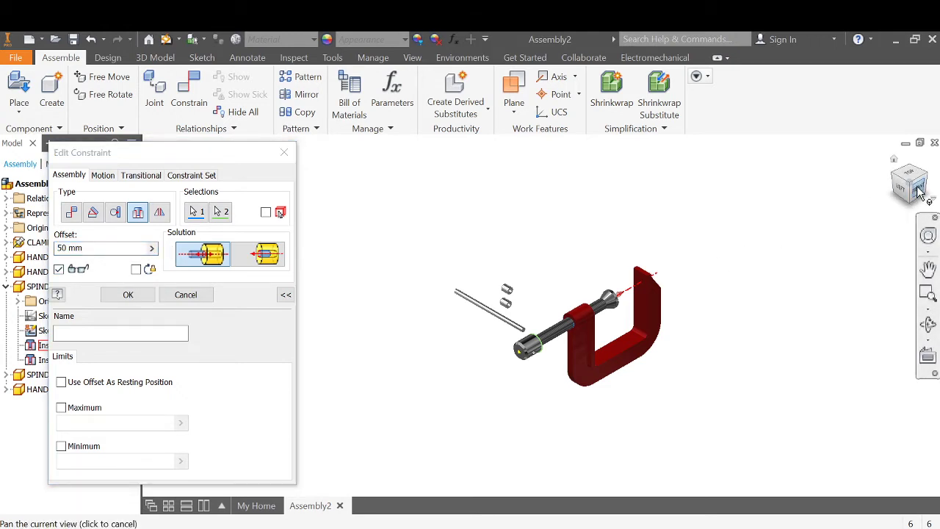
left_click(918, 190)
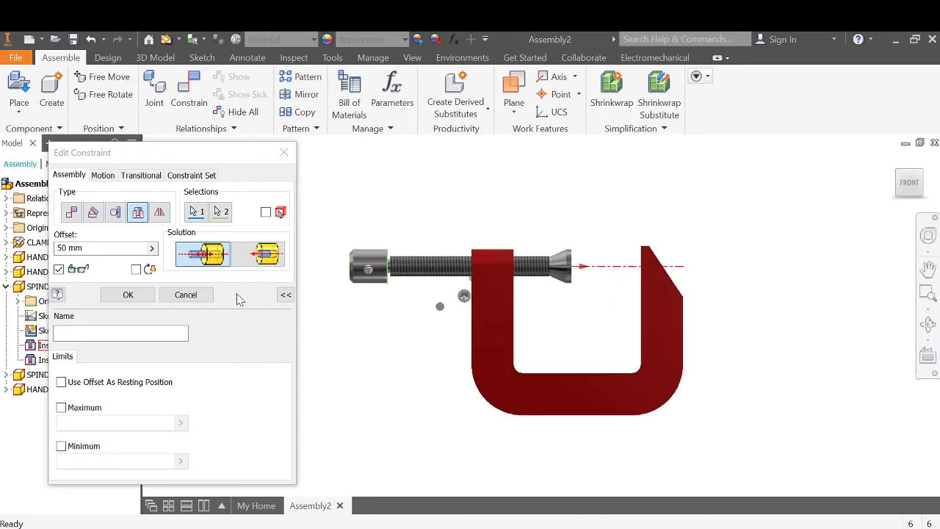
left_click(103, 247)
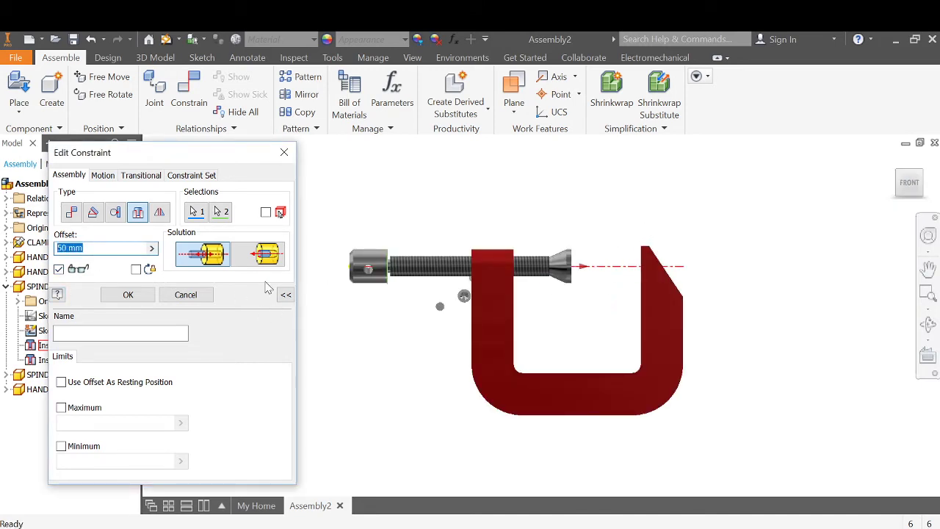
type("9")
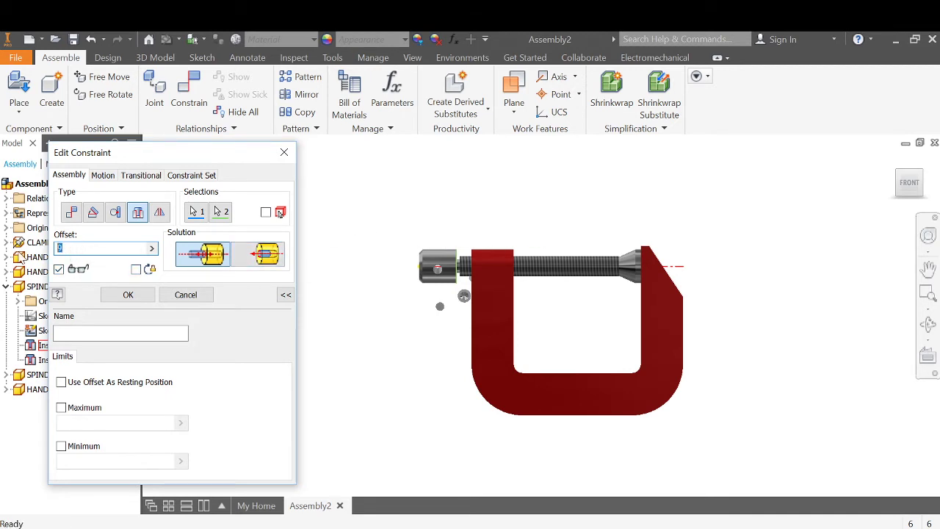
Try spindle offsets of 8 mm and 10 mm against the jaw, and return the offset to 9 mm
type("8")
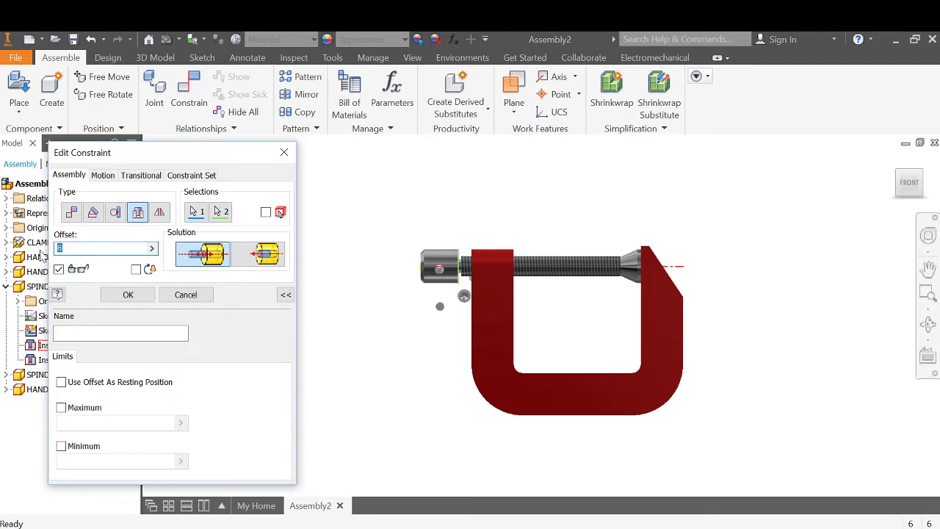
type("10")
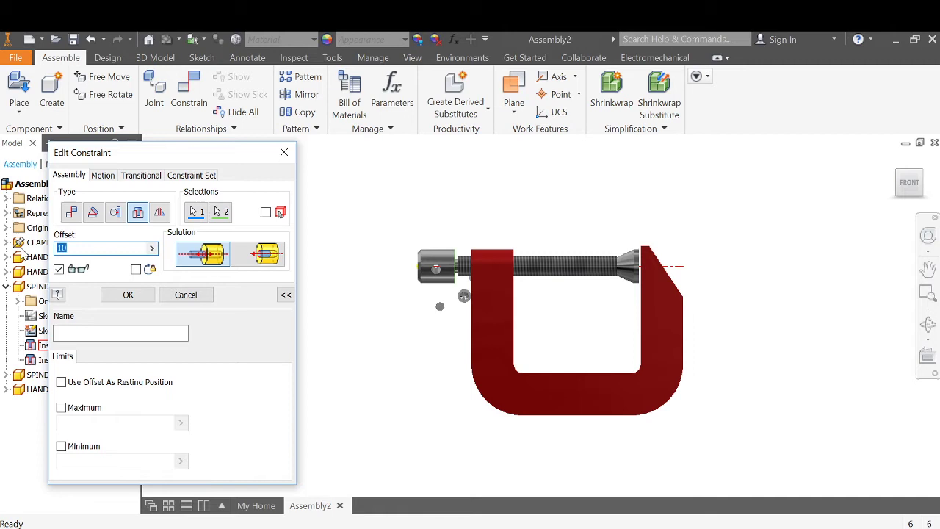
type("9")
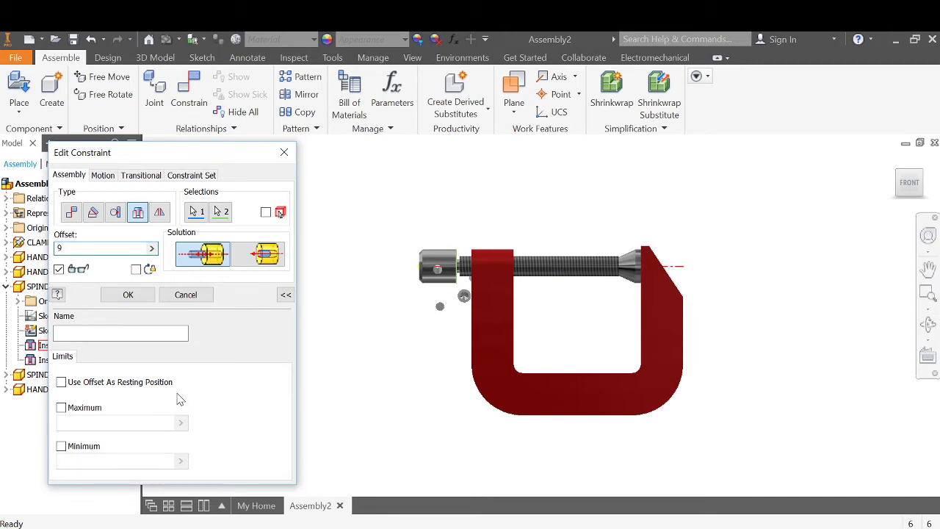
Limit the spindle's Insert constraint to a maximum of 75 mm and a minimum of 9 mm, and accept the edit
left_click(61, 408)
key("Tab")
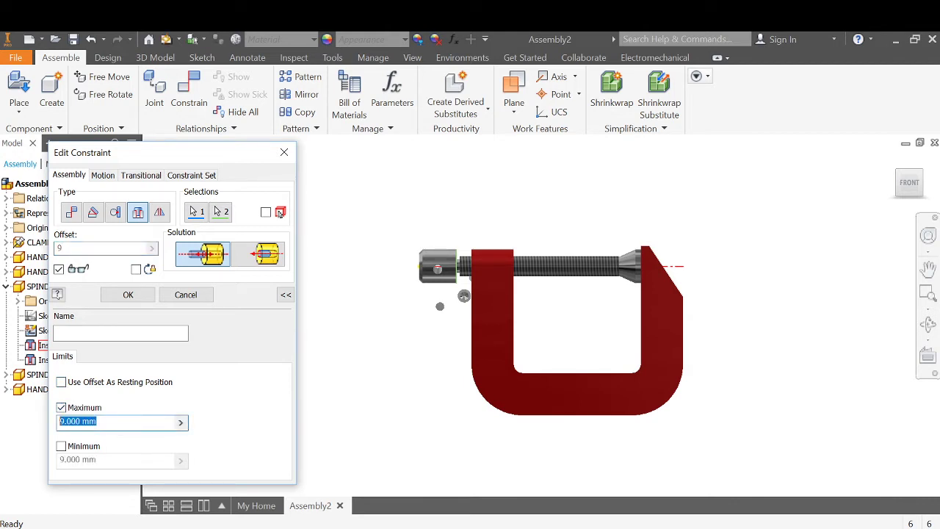
type("75")
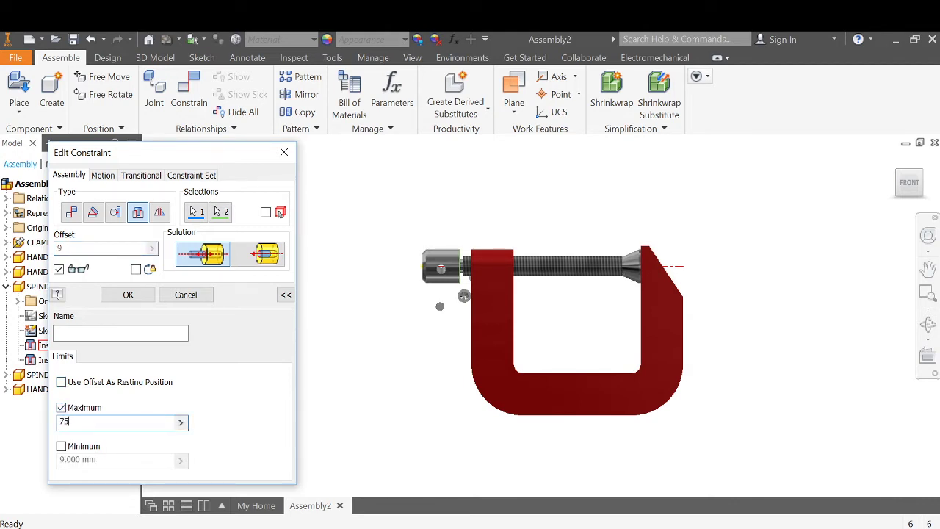
left_click(61, 446)
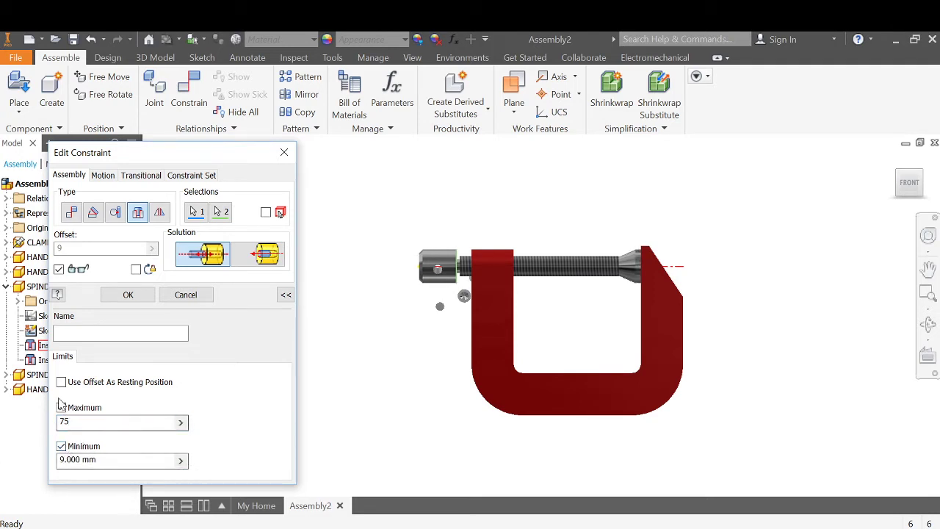
left_click(128, 295)
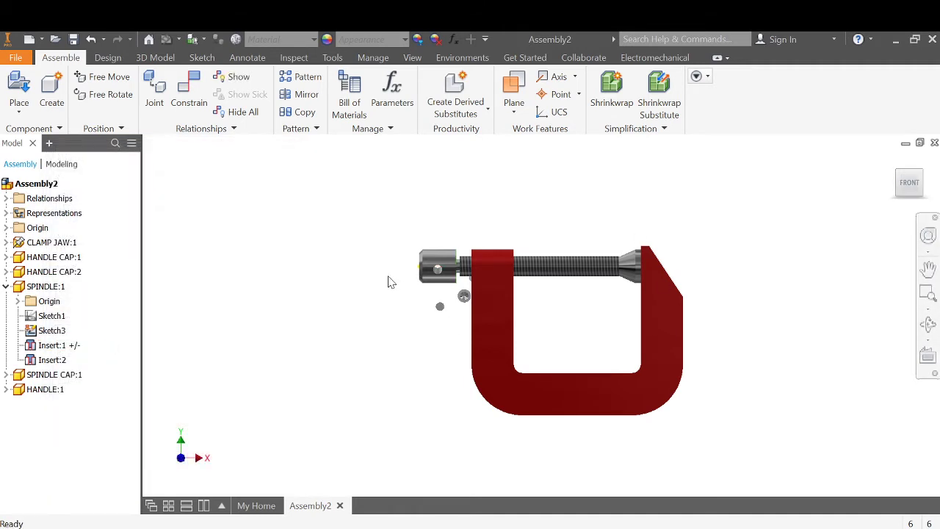
Test the spindle's limited travel by sliding it through the clamp jaw, and examine the thread beside the jaw
left_click_drag(435, 265, 594, 283)
scroll(526, 276, "up", 5)
scroll(523, 266, "up", 3)
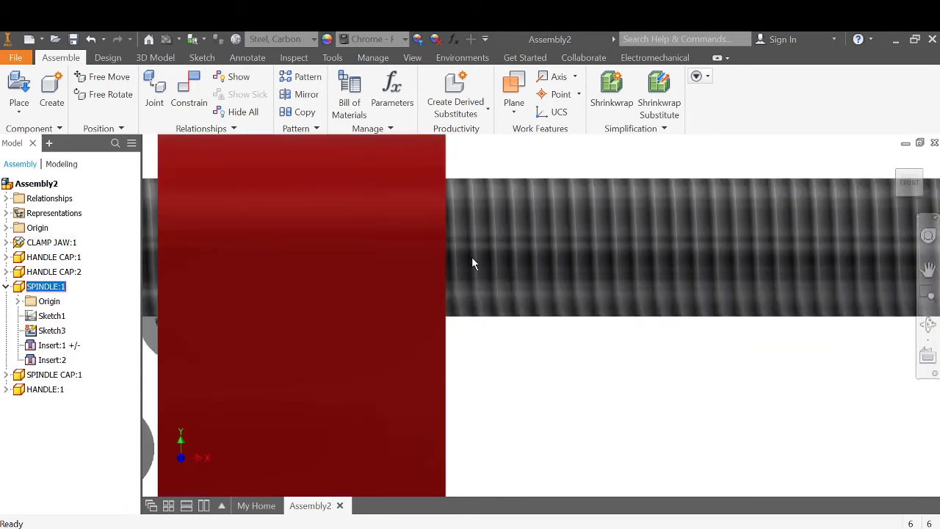
scroll(376, 251, "down", 10)
left_click_drag(301, 246, 59, 269)
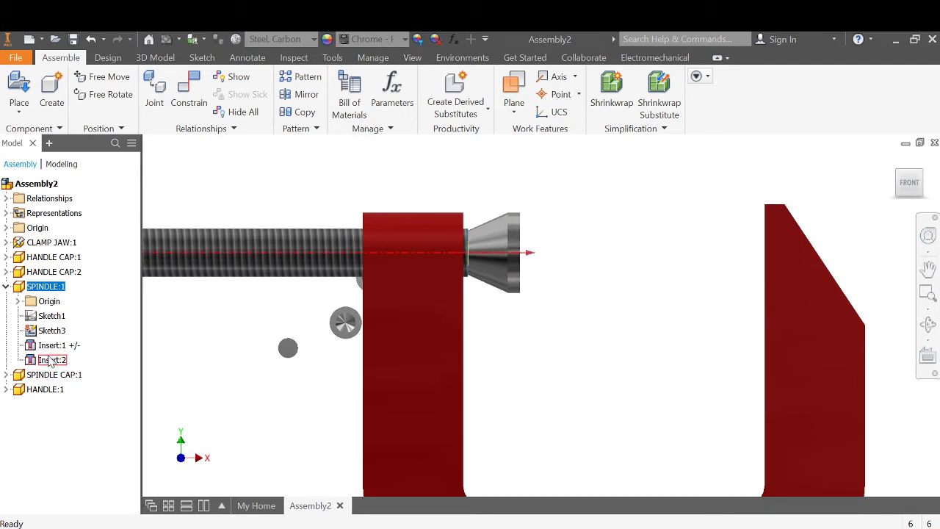
right_click(58, 362)
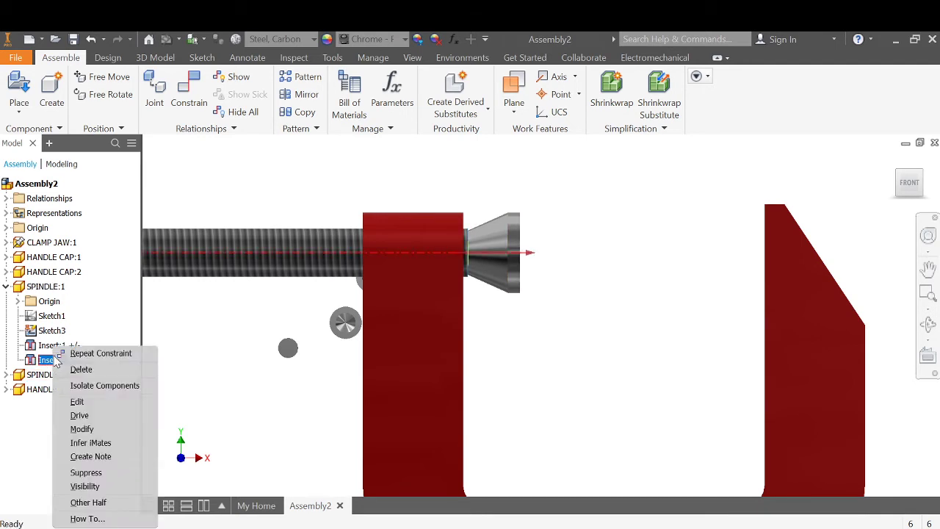
left_click(78, 402)
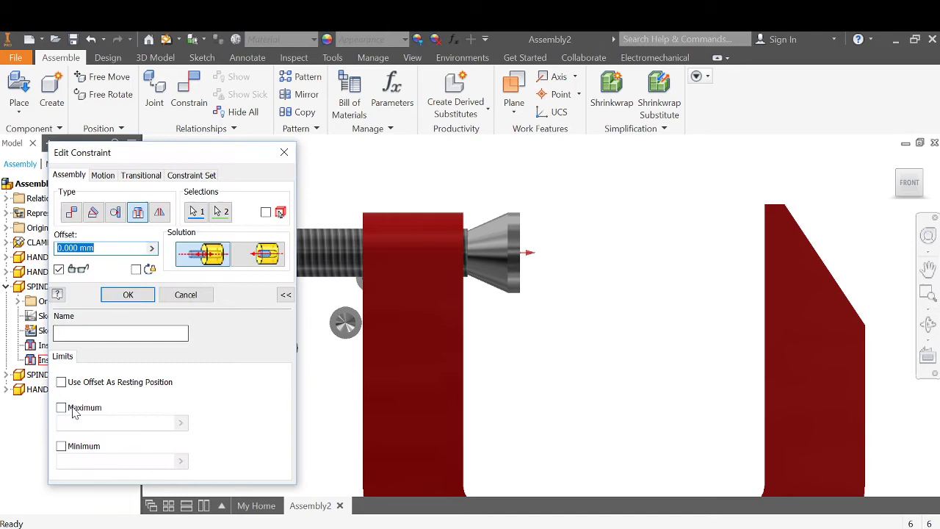
left_click(285, 152)
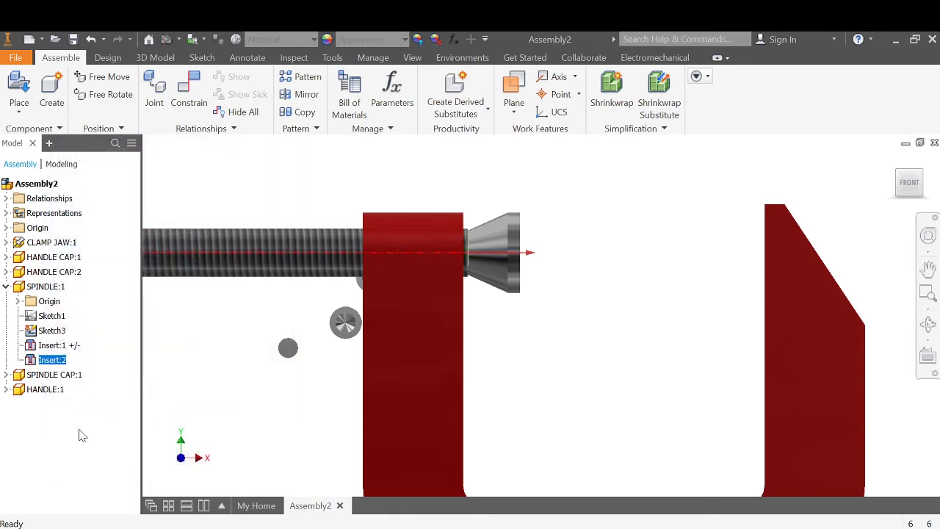
Set the maximum limit of the spindle's Insert constraint with the clamp jaw to 70 mm, and slide the spindle to test its travel
right_click(65, 351)
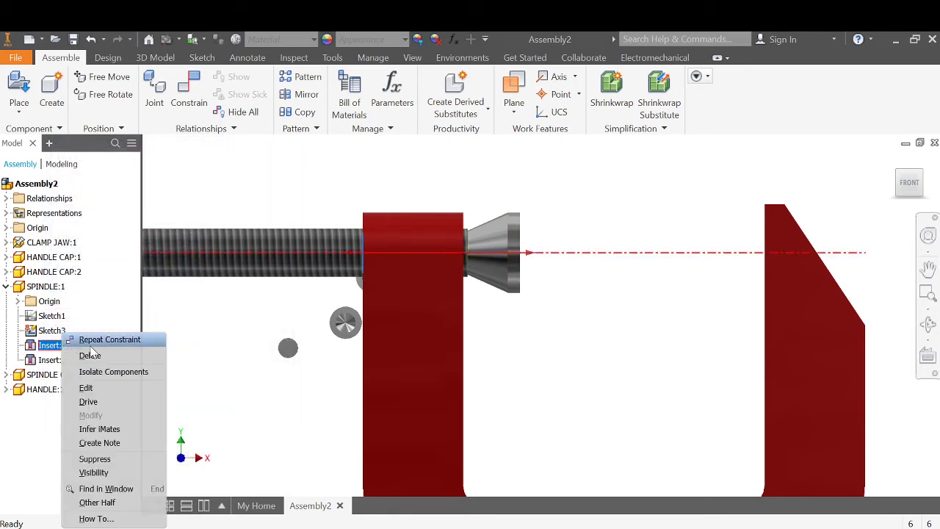
left_click(97, 387)
key("Tab")
key("Tab")
key("Tab")
key("Tab")
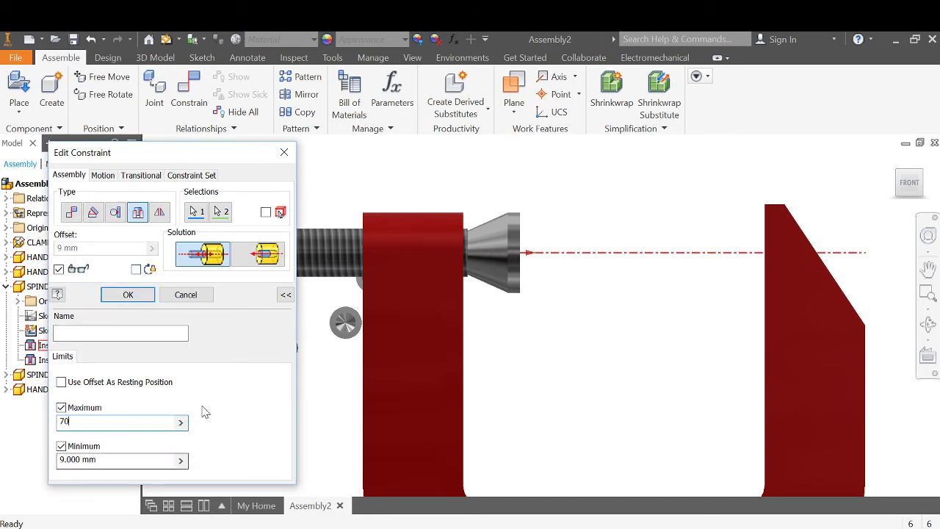
left_click(126, 295)
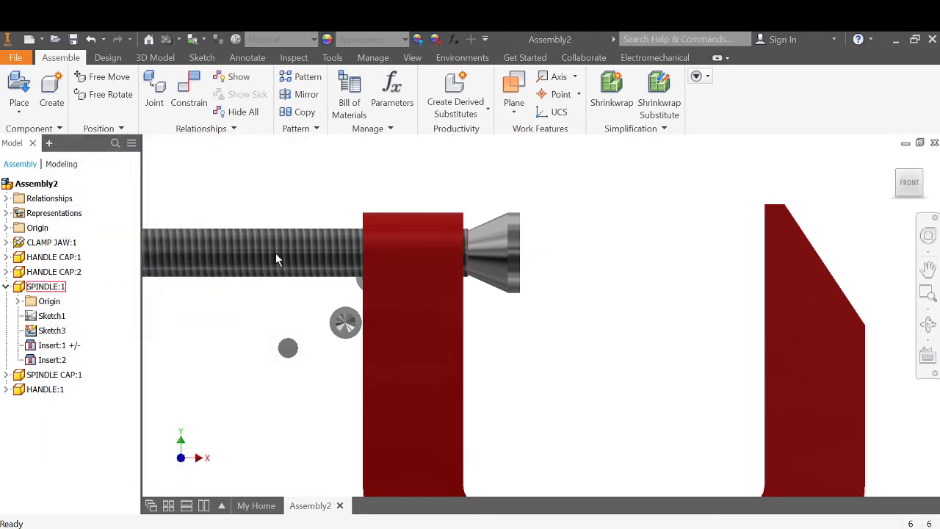
left_click_drag(275, 259, 535, 293)
left_click_drag(643, 263, 645, 261)
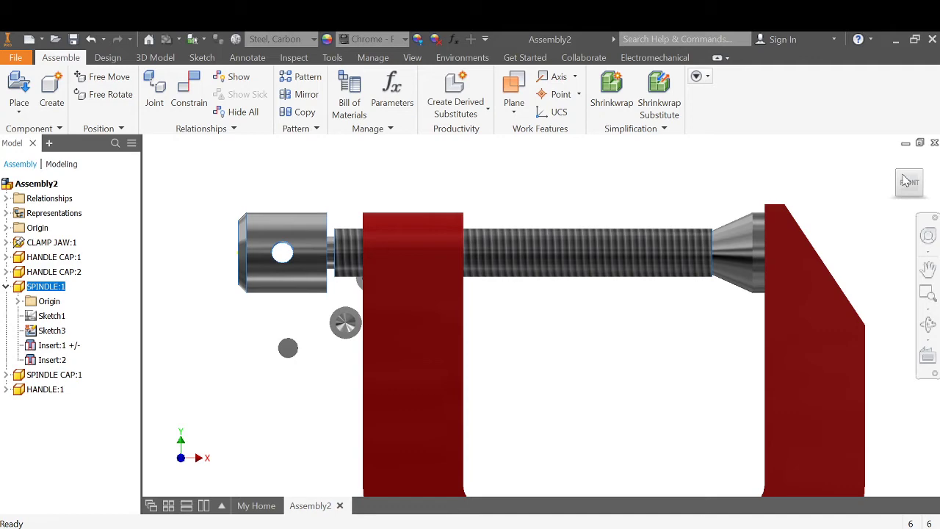
Mate the handle's axis to the axis of the spindle head's cross hole with 0 mm offset, and slide the handle through the hole
left_click(906, 181)
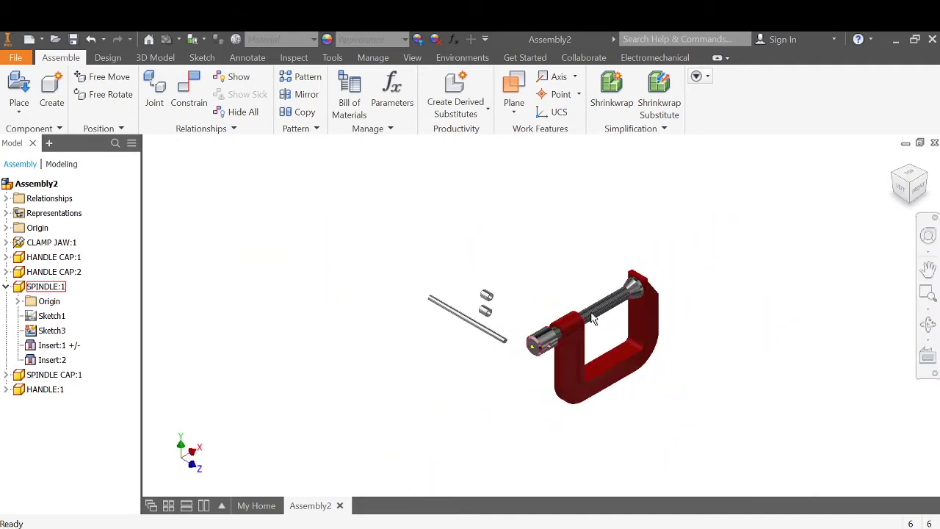
left_click(185, 101)
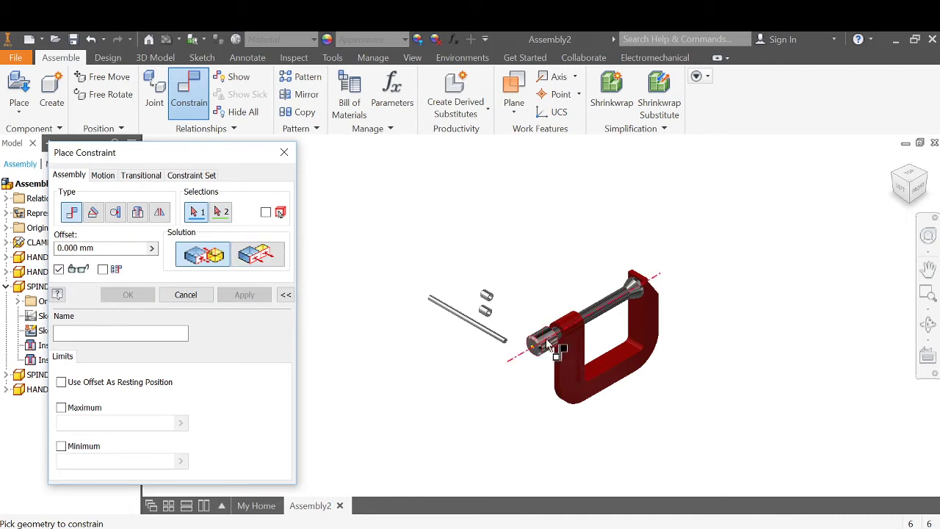
scroll(573, 352, "up", 4)
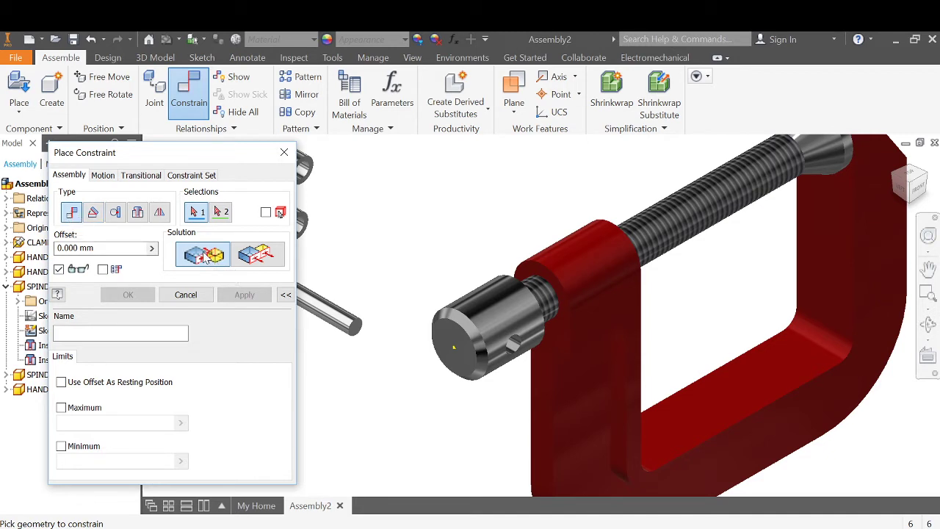
left_click(525, 357)
left_click(337, 323)
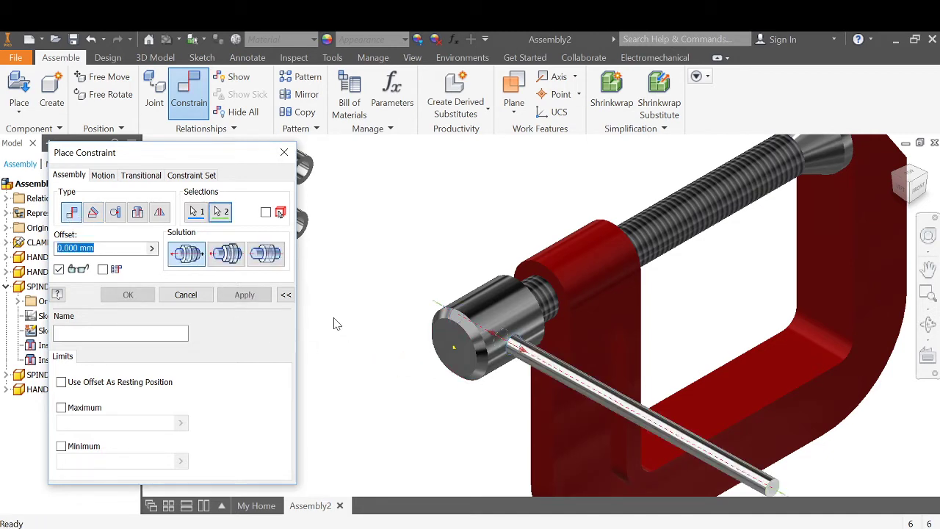
left_click(244, 294)
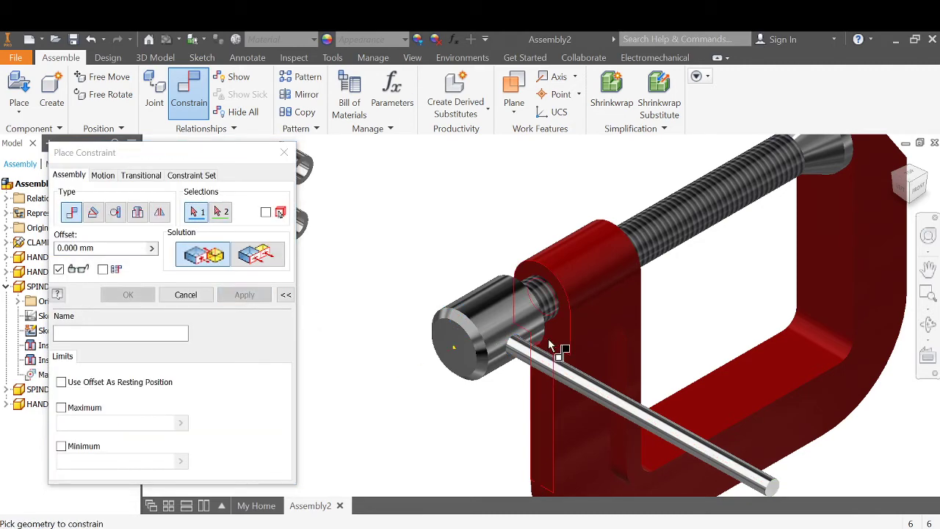
scroll(412, 301, "down", 5)
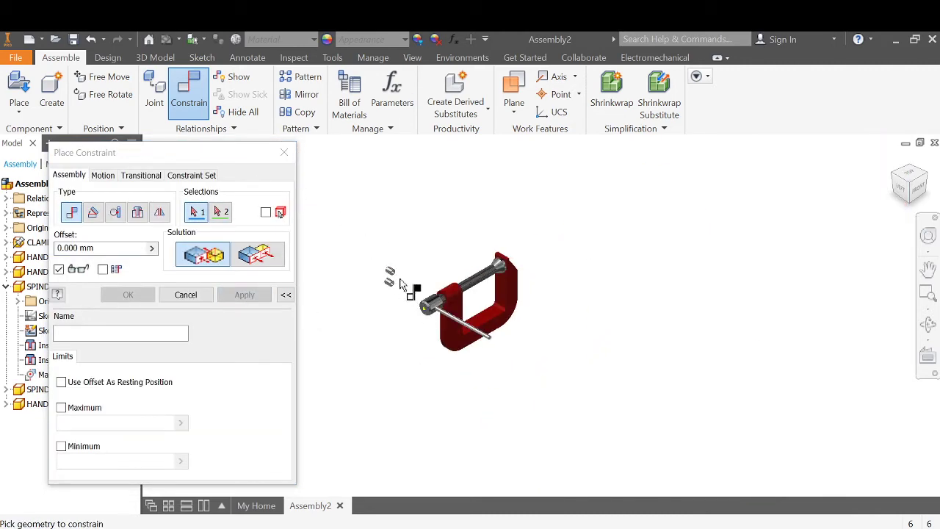
key("Escape")
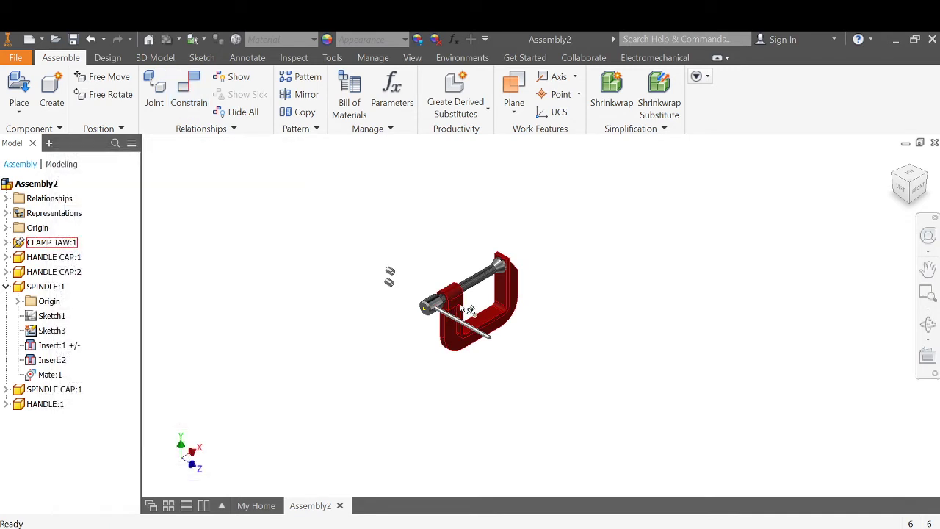
left_click_drag(454, 322, 426, 332)
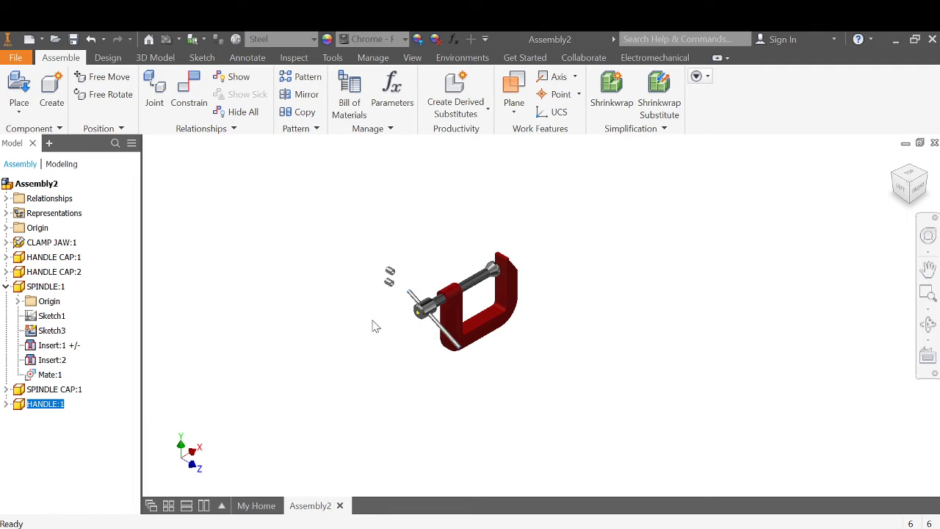
Insert the upper loose handle cap onto the handle's near upper end, using its inner bore edge, opposed direction and 0 mm offset
scroll(393, 275, "down", 5)
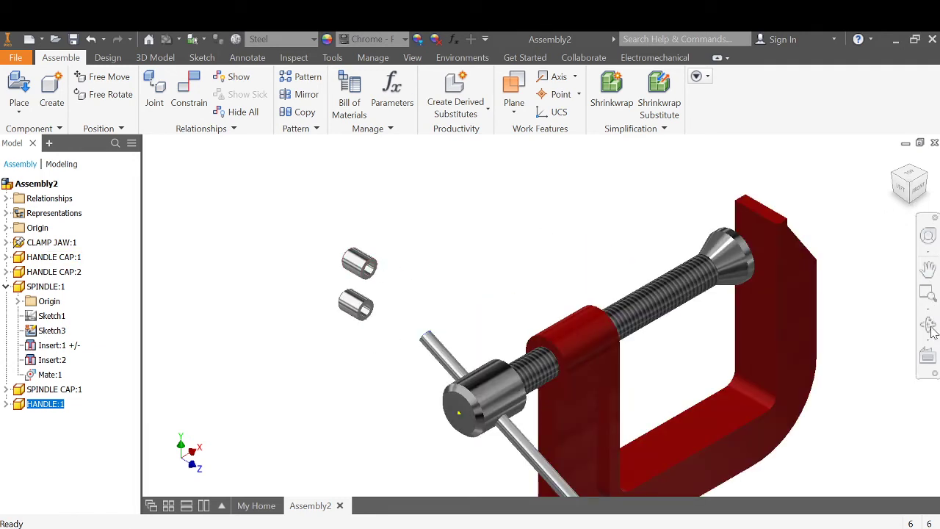
key("F2")
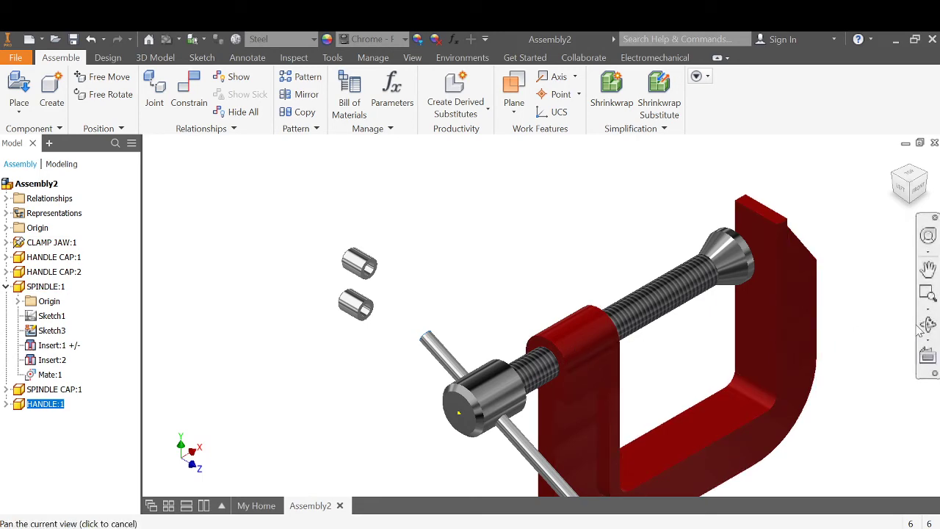
left_click(929, 324)
left_click_drag(564, 286, 403, 243)
scroll(334, 274, "up", 4)
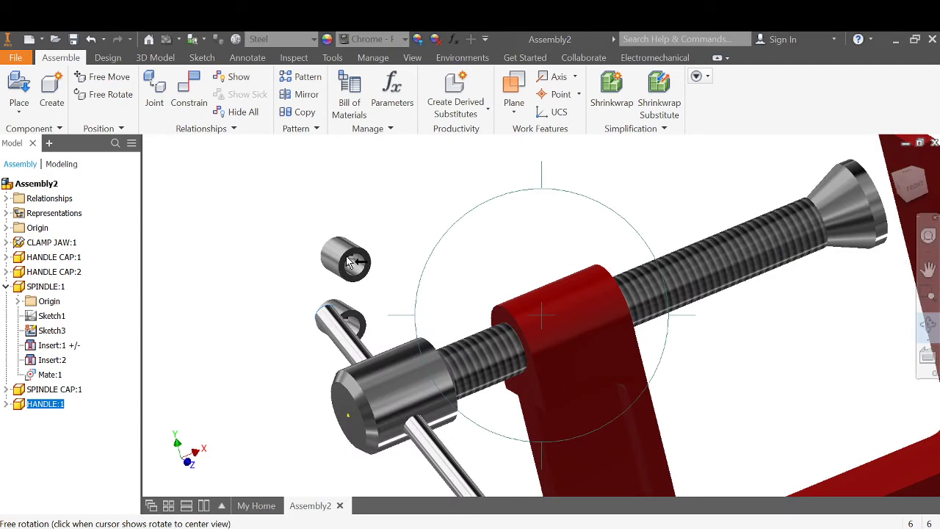
key("Escape")
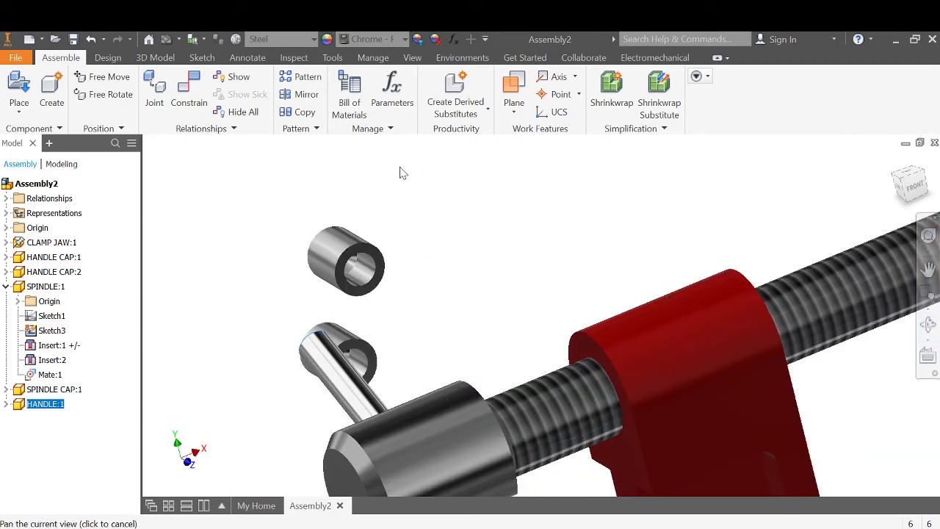
left_click(189, 94)
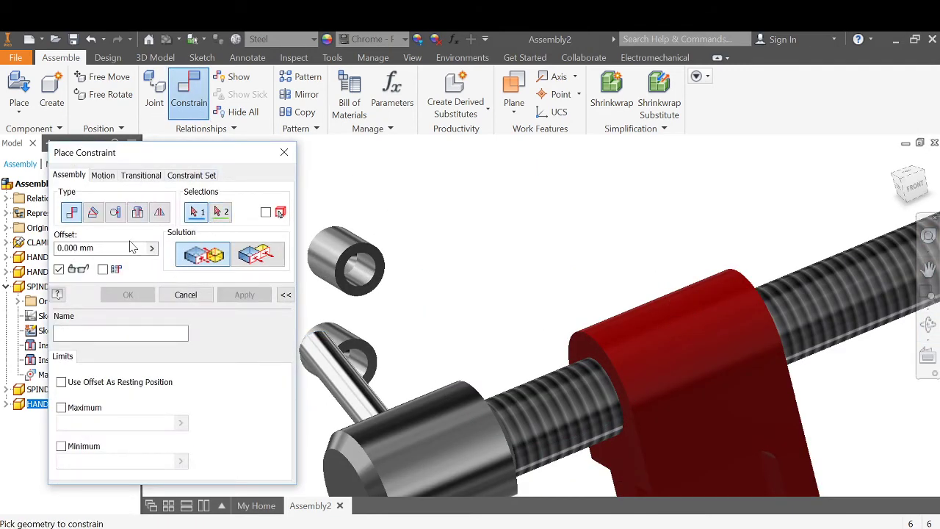
left_click(137, 212)
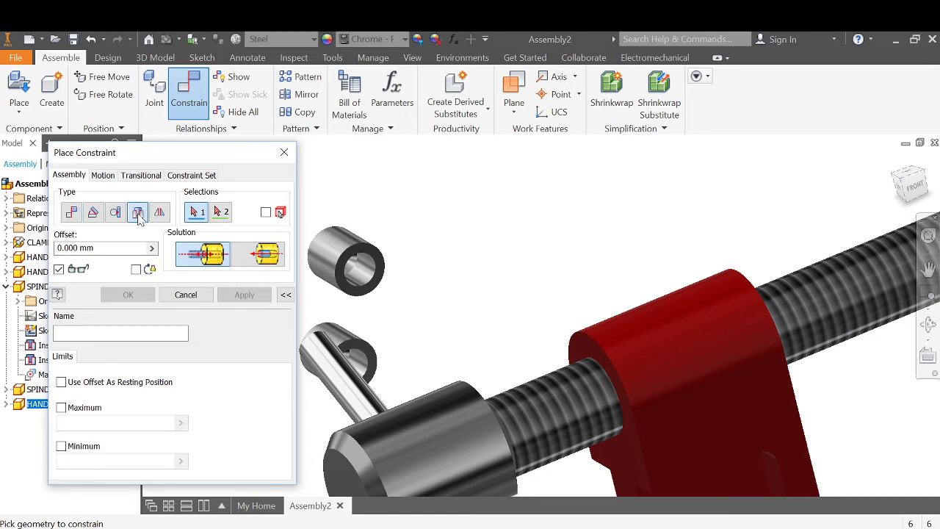
left_click(361, 270)
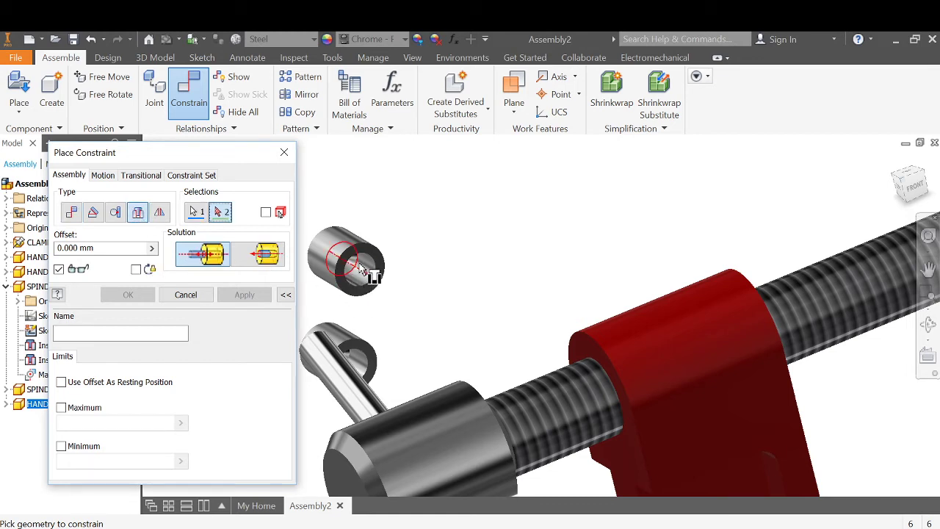
left_click(318, 336)
left_click(245, 295)
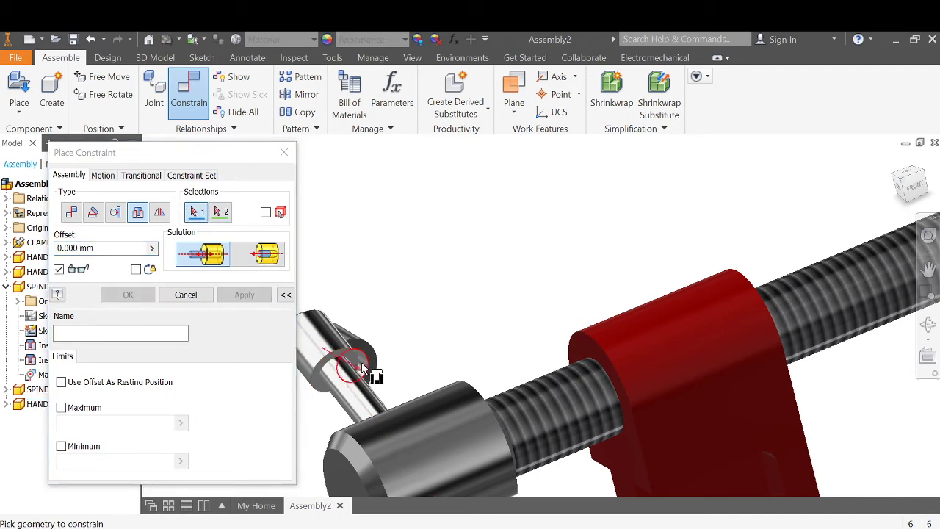
Insert the remaining handle cap onto the handle's lower end, using its inner bore edge, opposed direction and 0 mm offset
left_click(929, 325)
mouse_move(453, 340)
left_mouse_down()
mouse_move(483, 346)
mouse_move(449, 347)
left_mouse_up()
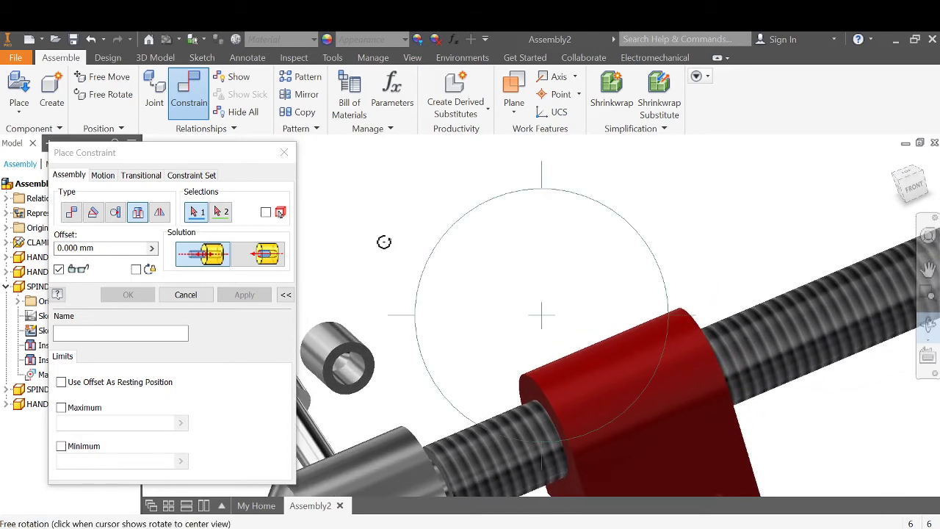
key("Escape")
left_click(351, 382)
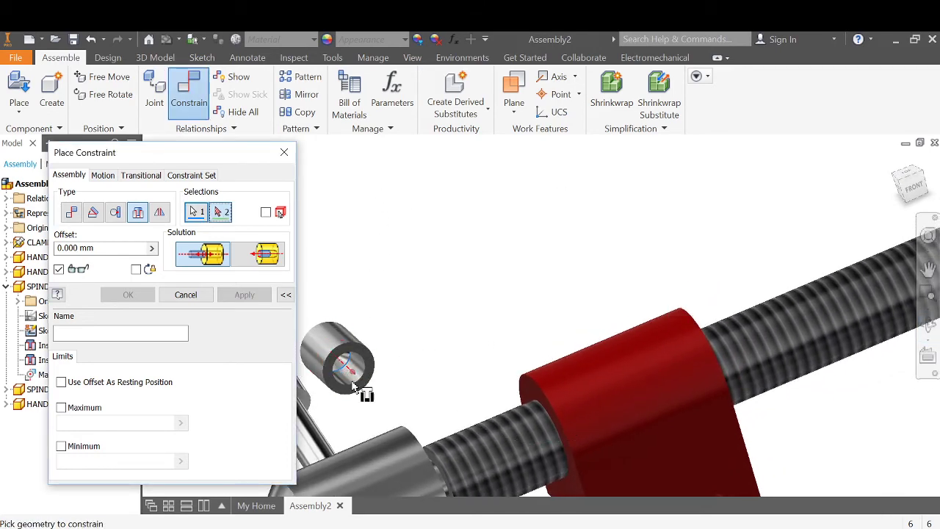
scroll(466, 331, "down", 5)
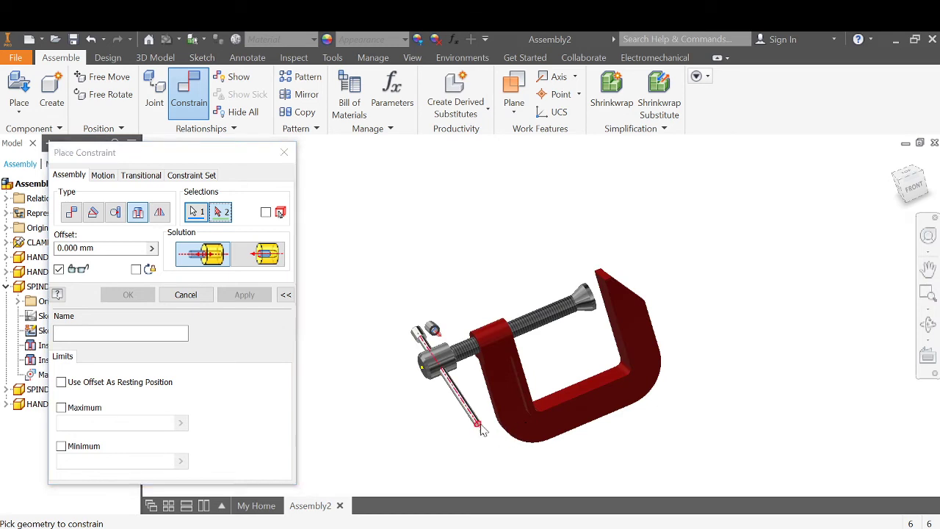
left_click(481, 429)
left_click(245, 294)
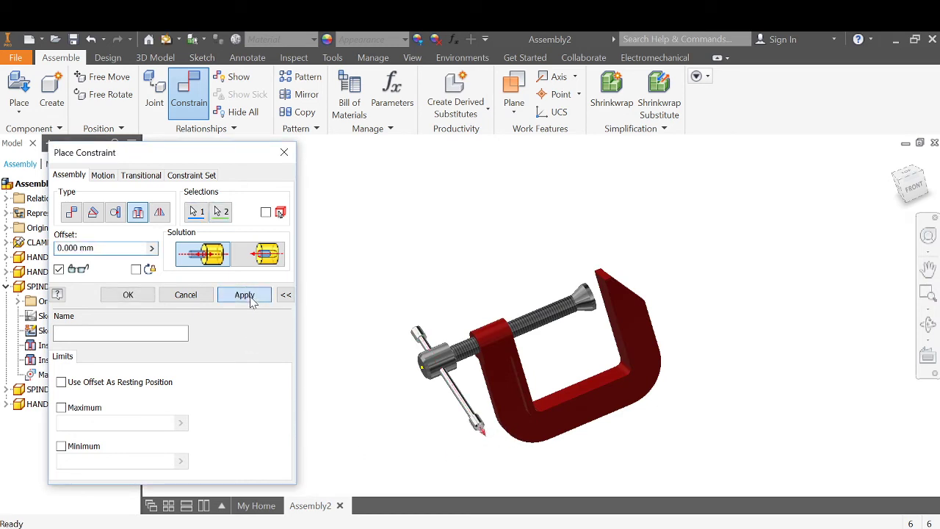
left_click(185, 295)
Test how the capped handle moves in the spindle head by turning and sliding it, and examine the assembled clamp
left_click(456, 398)
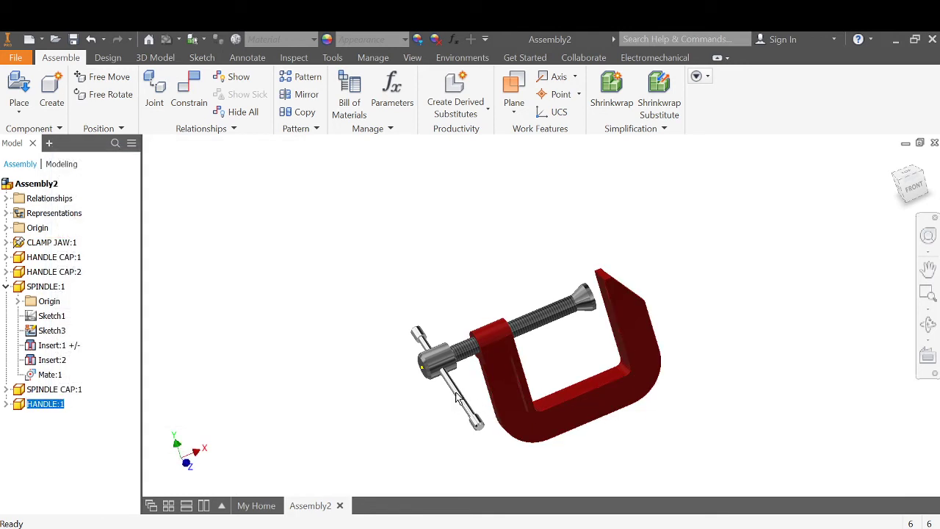
left_click(928, 268)
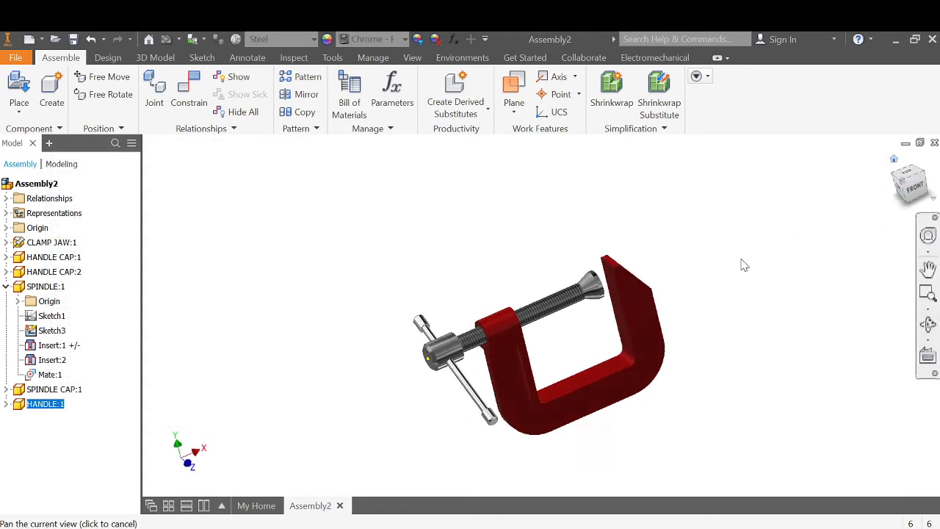
middle_click_drag(740, 262, 454, 375, "shift")
key("Escape")
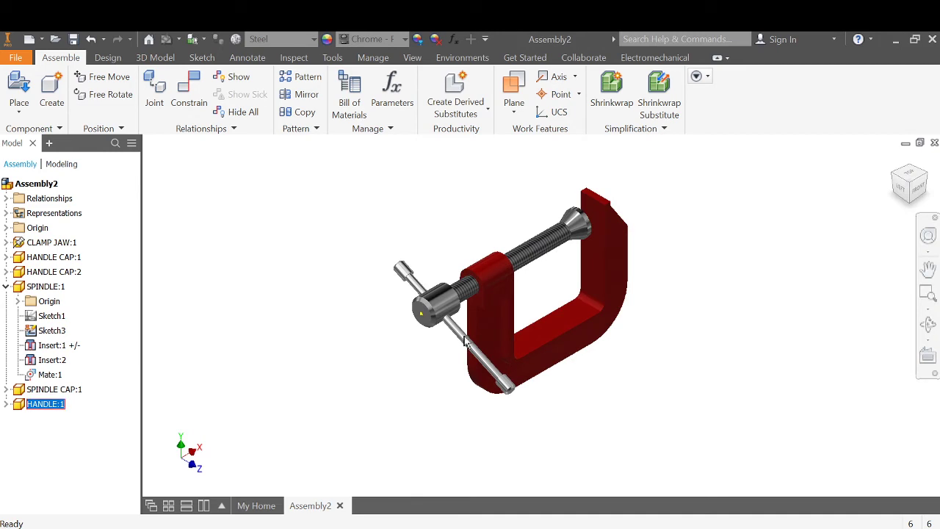
left_click_drag(464, 342, 449, 309)
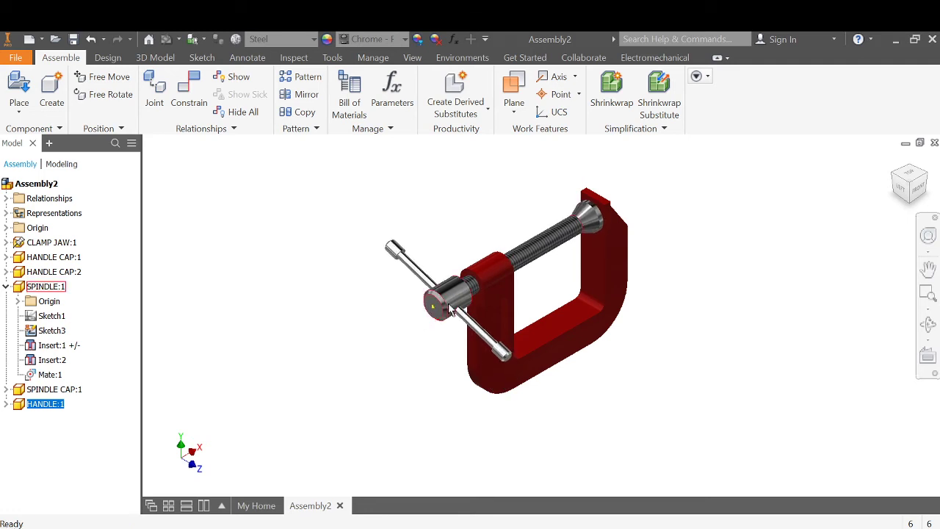
scroll(488, 294, "down", 3)
scroll(498, 297, "up", 5)
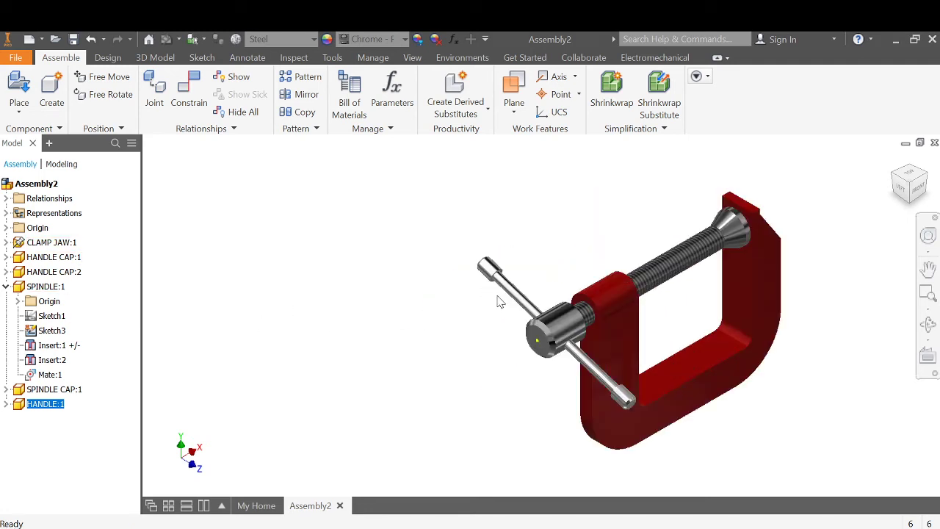
Set up an outside tangent constraint between the upper handle cap's inner annular face and the spindle head's cylindrical face
left_click(189, 92)
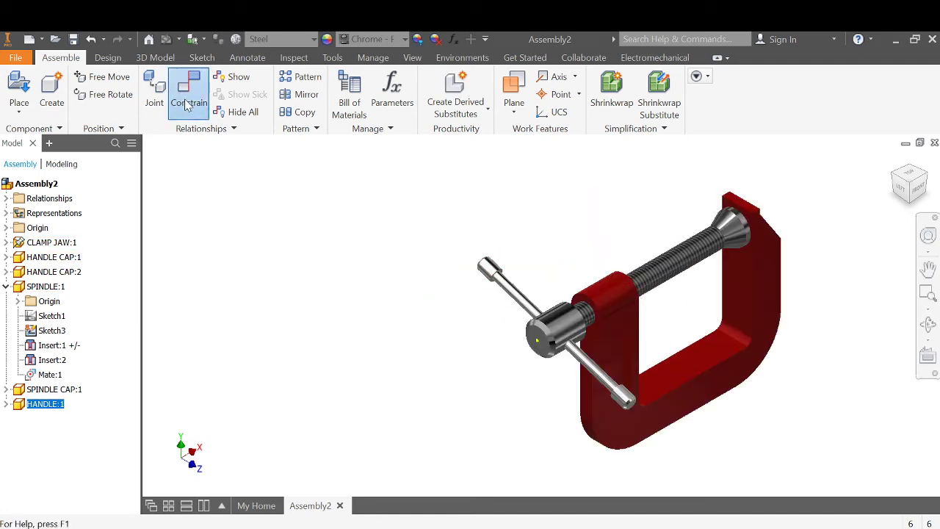
left_click(115, 212)
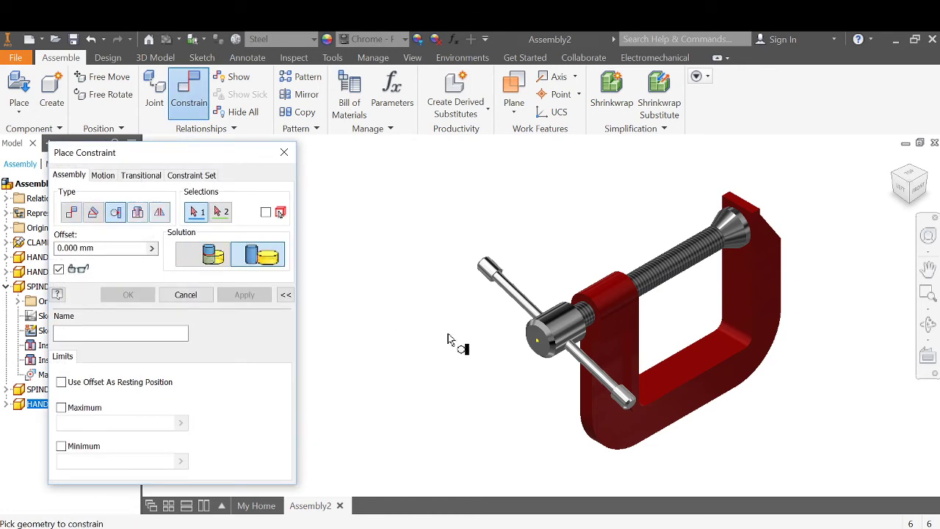
scroll(500, 303, "up", 5)
left_click(541, 276)
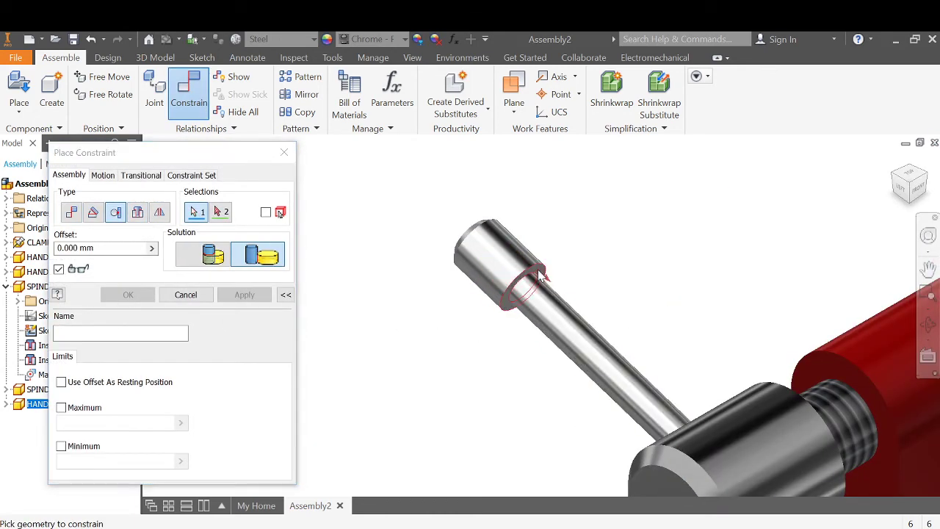
left_click(740, 408)
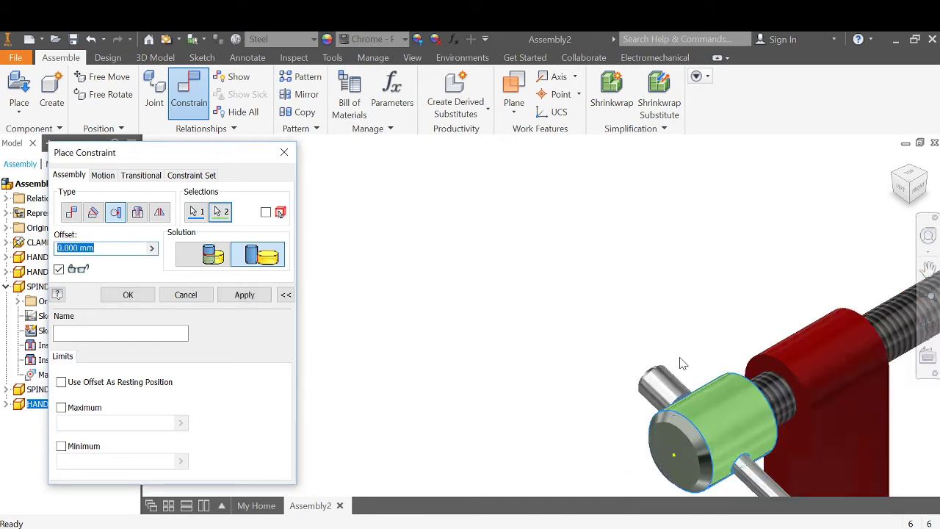
Limit the tangent constraint to a maximum of 64 mm and a minimum of 0 mm, and apply it
scroll(680, 363, "down", 6)
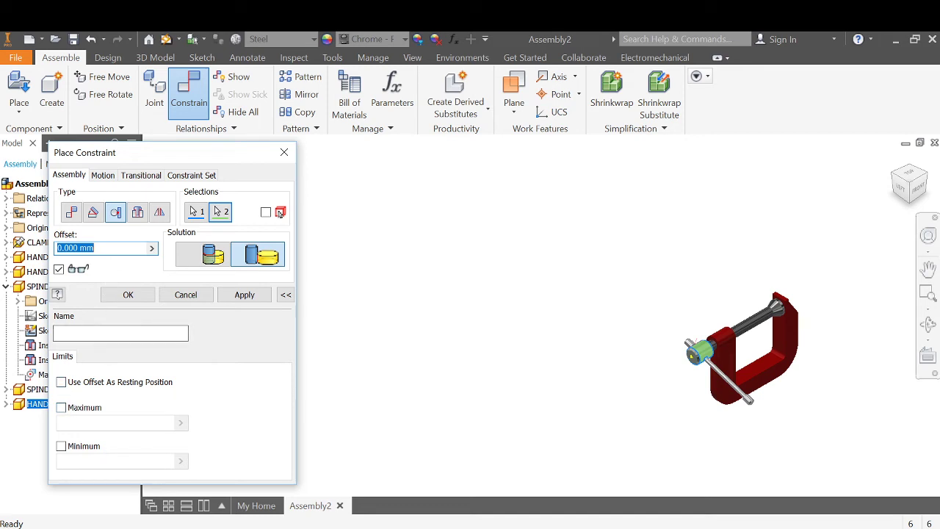
left_click(62, 447)
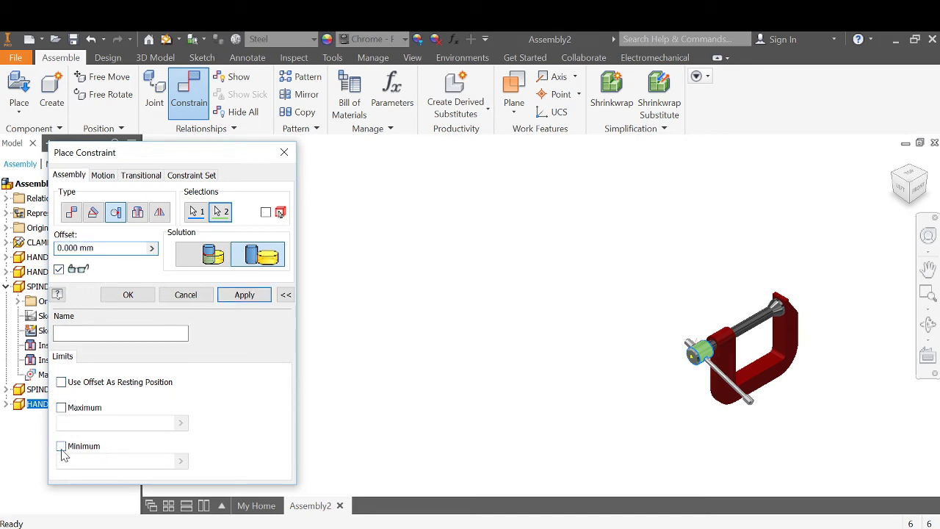
left_click(62, 408)
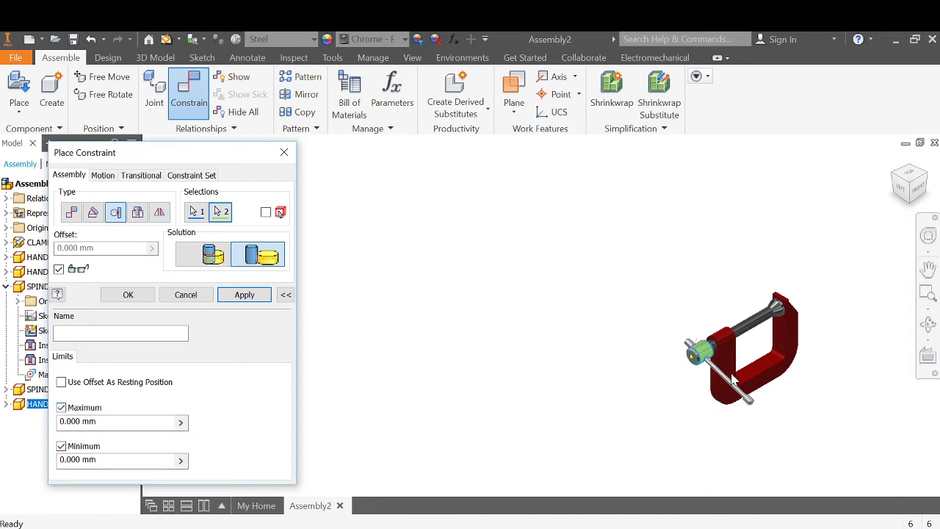
scroll(722, 378, "up", 5)
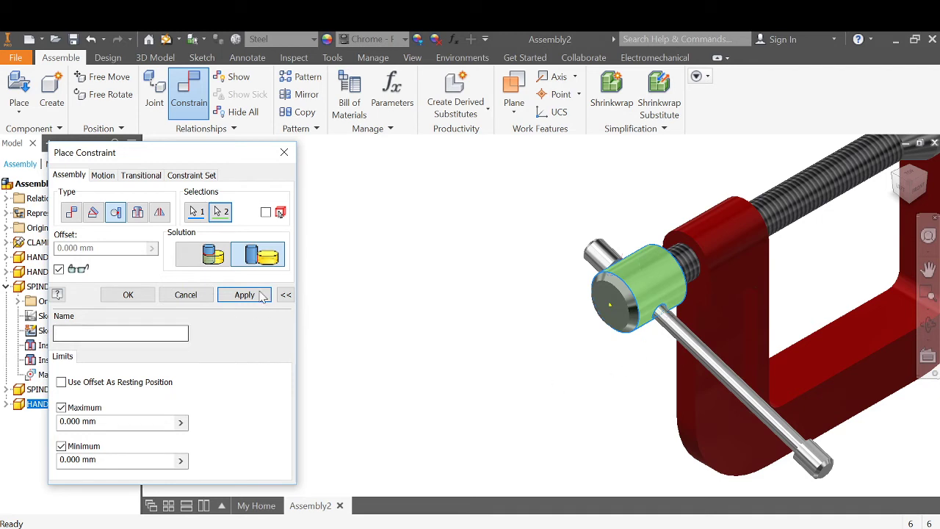
left_click(88, 421)
type("64")
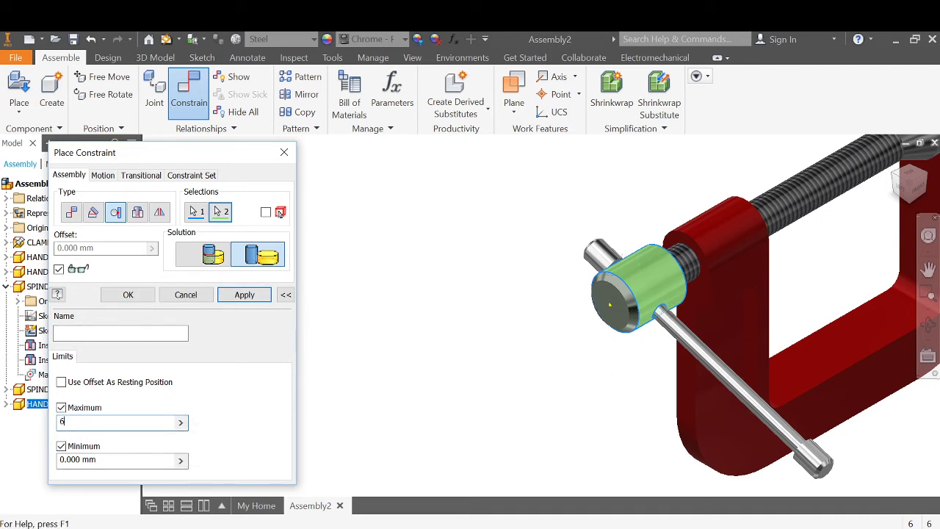
left_click(238, 294)
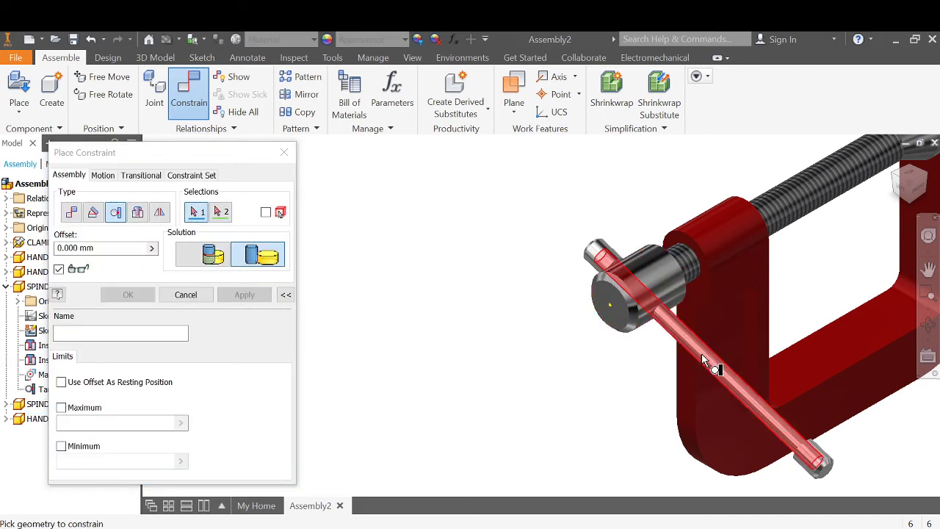
Test how the handle slides and turns with its limits, leaving the constraint command without adding another constraint
left_click(707, 362)
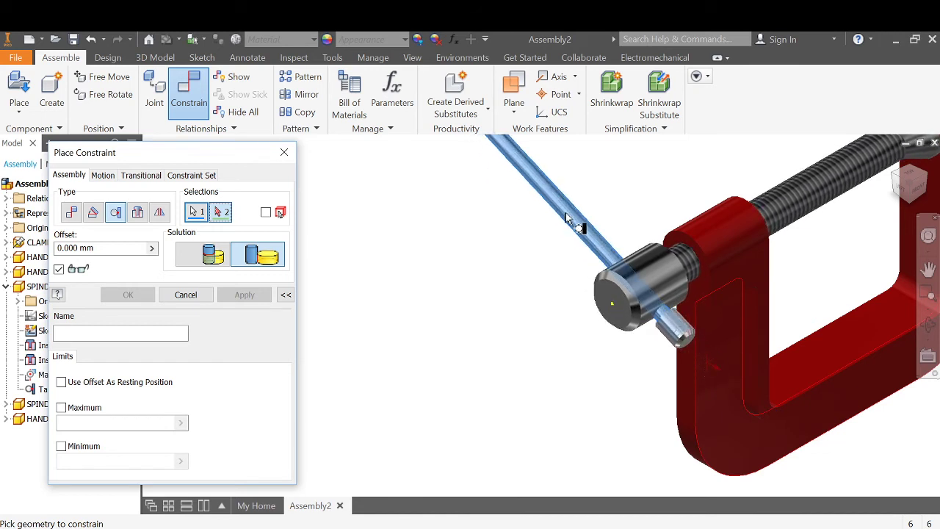
left_click_drag(556, 205, 683, 361)
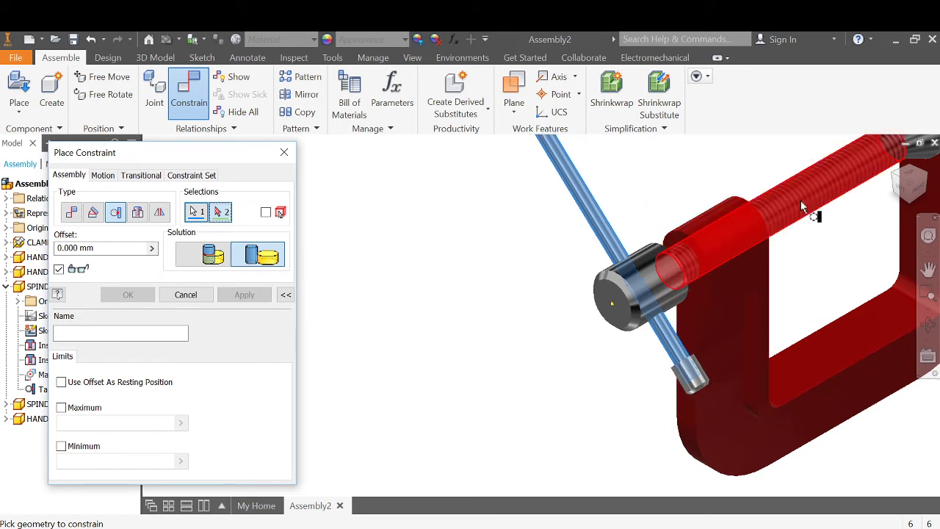
scroll(893, 176, "down", 4)
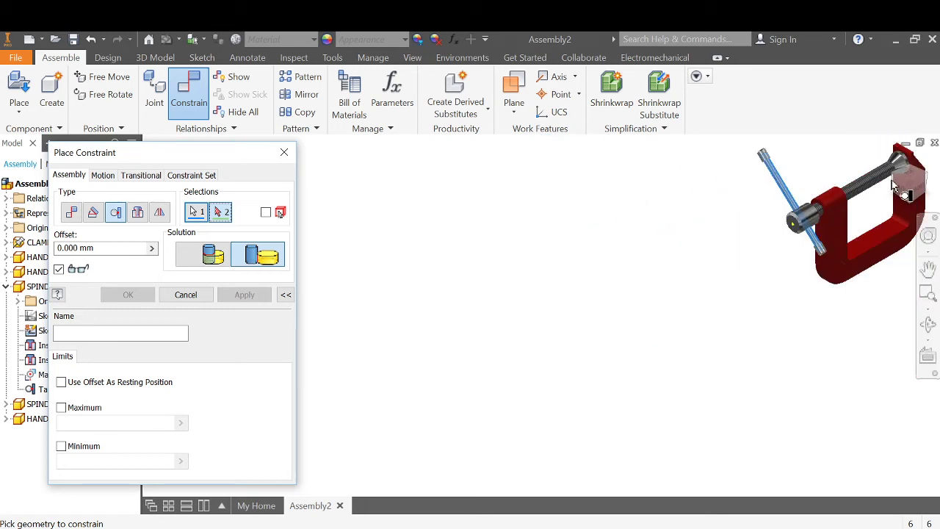
middle_click_drag(751, 246, 502, 348)
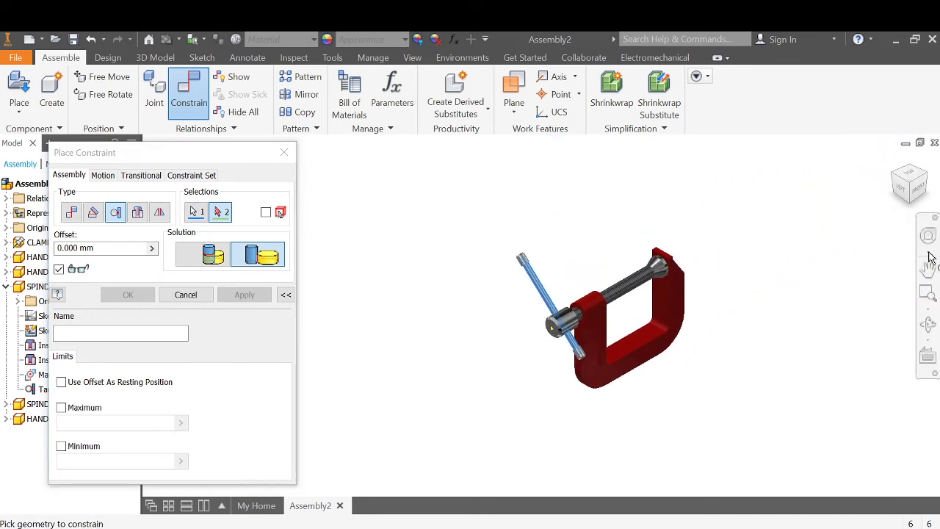
left_click(895, 160)
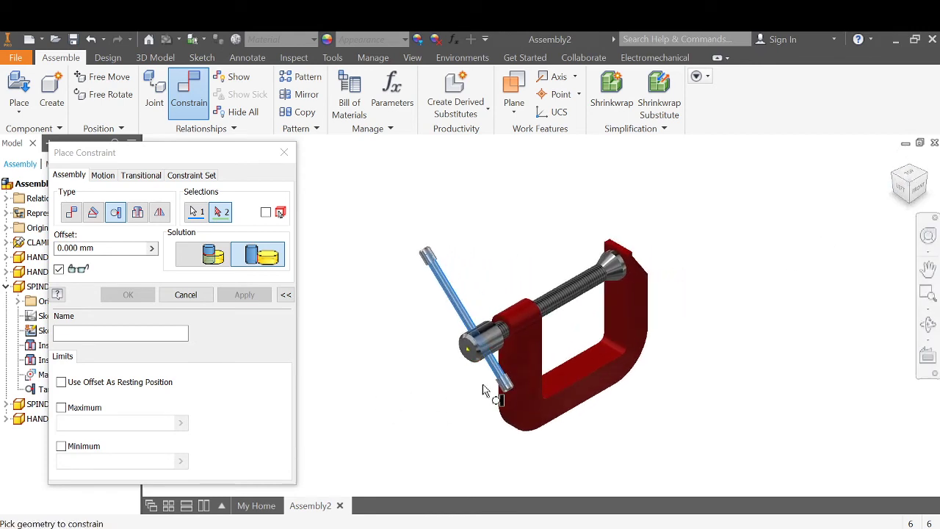
left_click(249, 294)
left_click(284, 152)
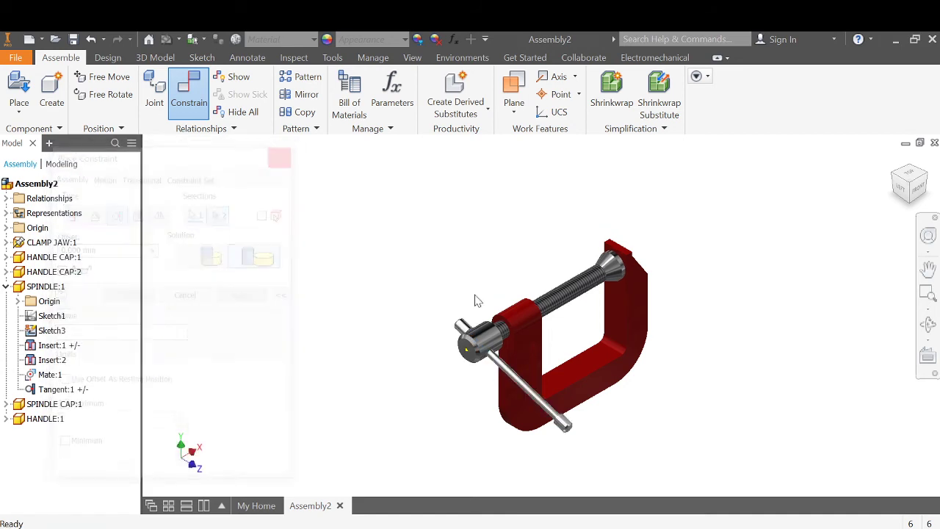
left_click_drag(552, 415, 527, 421)
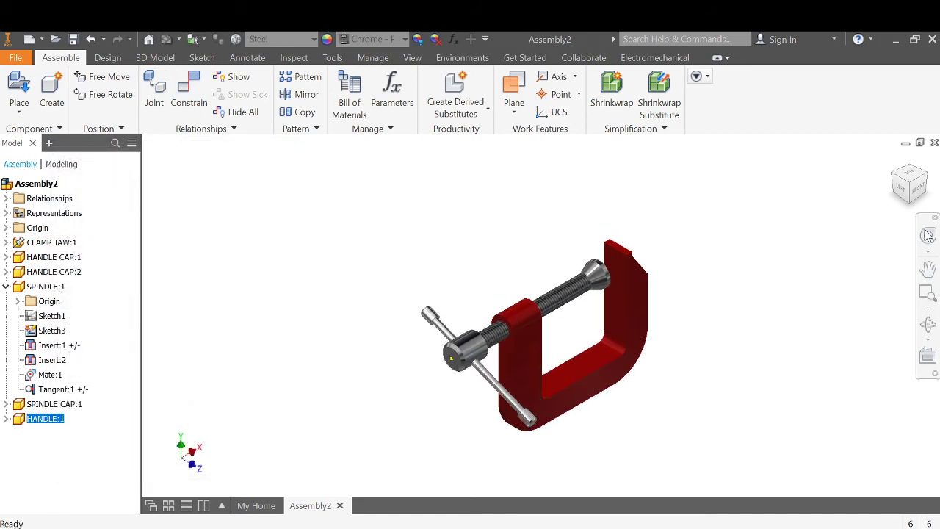
Turn the handle to a vertical position in line with the clamp jaw, using the left view
left_click(798, 304)
left_click(901, 190)
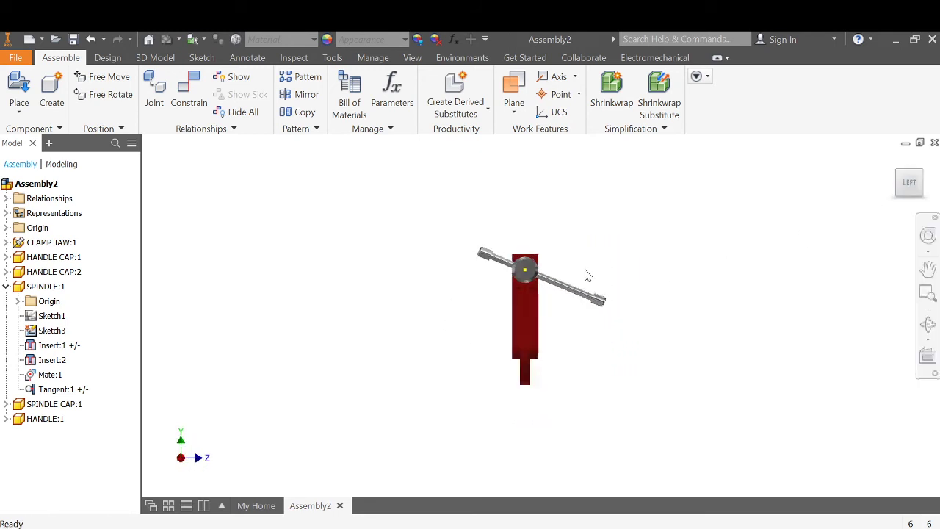
left_click(578, 295)
left_click_drag(560, 307, 528, 327)
scroll(528, 327, "down", 5)
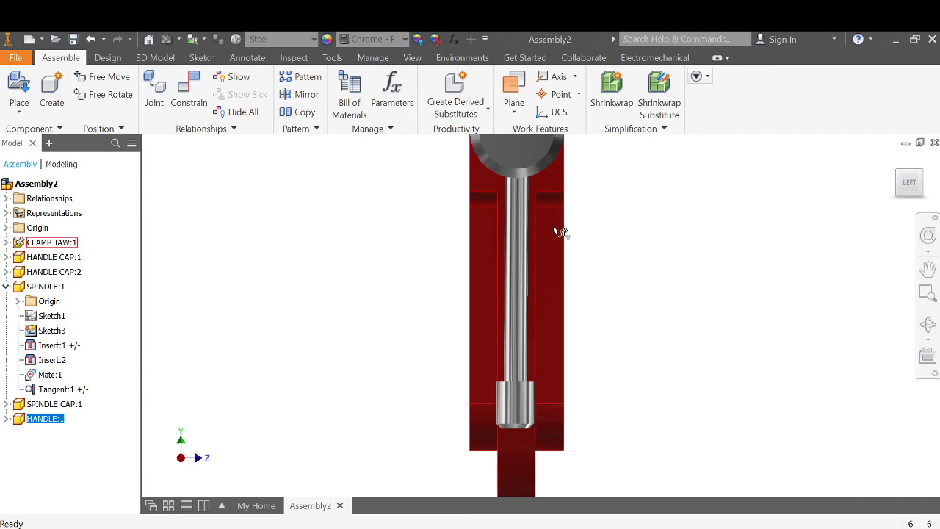
left_click(922, 177)
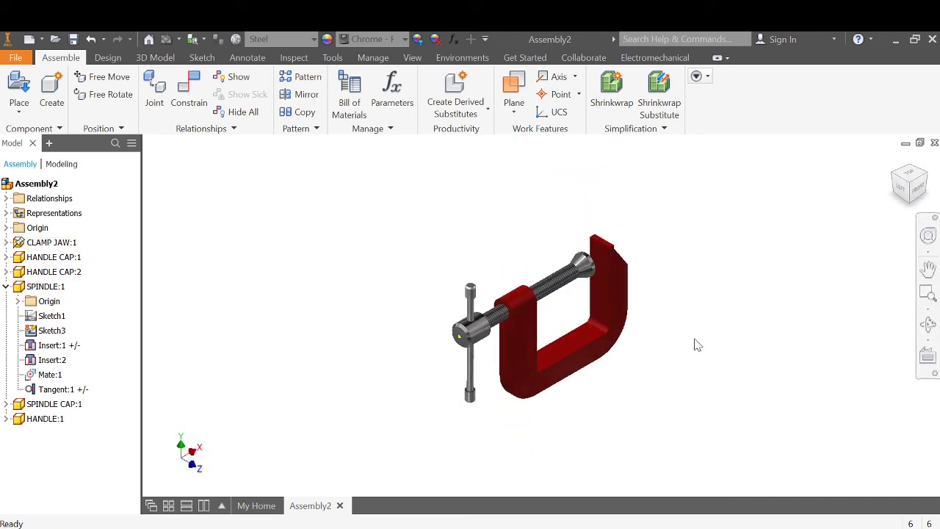
Set up a flush constraint between the lower handle cap's end face and the underside of the clamp jaw
left_click(910, 199)
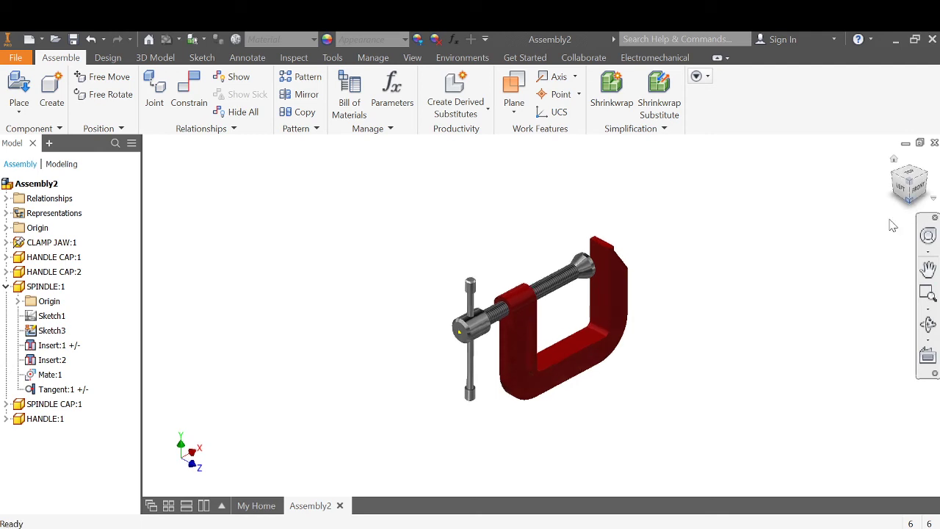
left_click(189, 91)
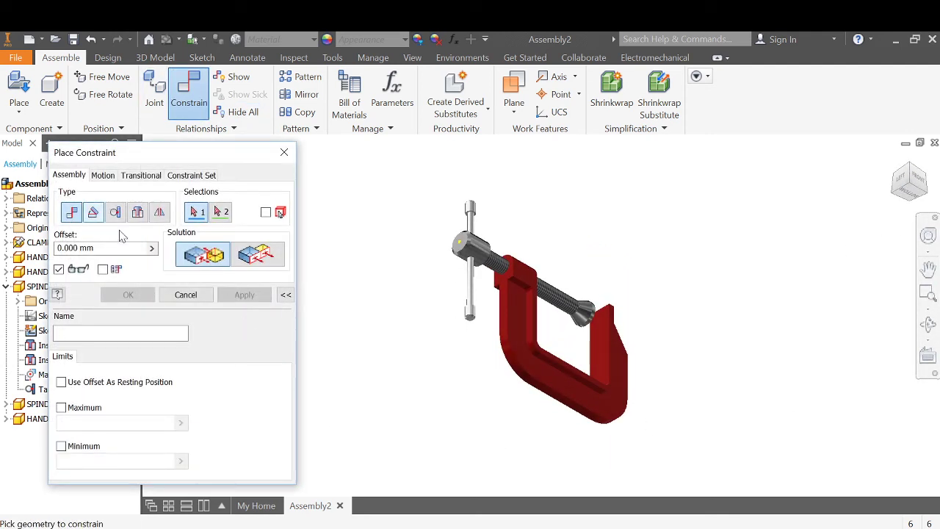
left_click(259, 256)
scroll(474, 353, "down", 5)
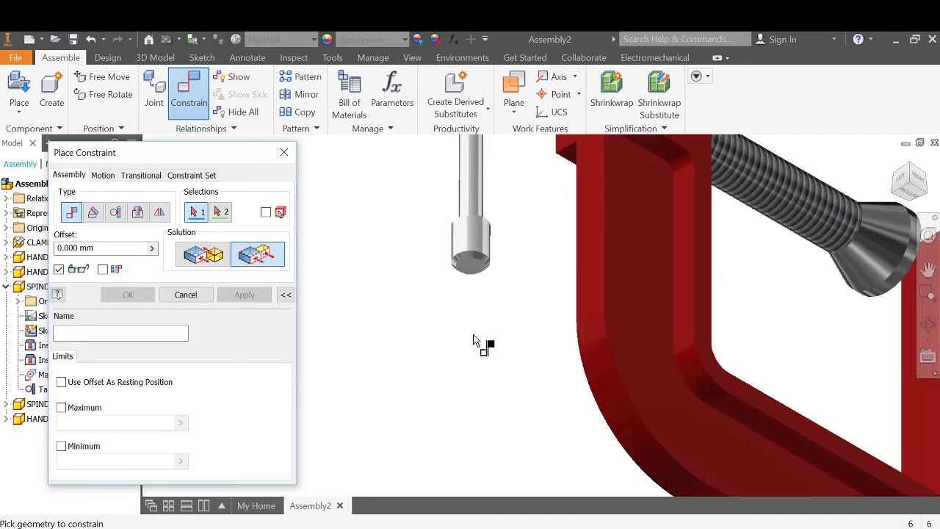
left_click(471, 271)
middle_click_drag(478, 394, 447, 257)
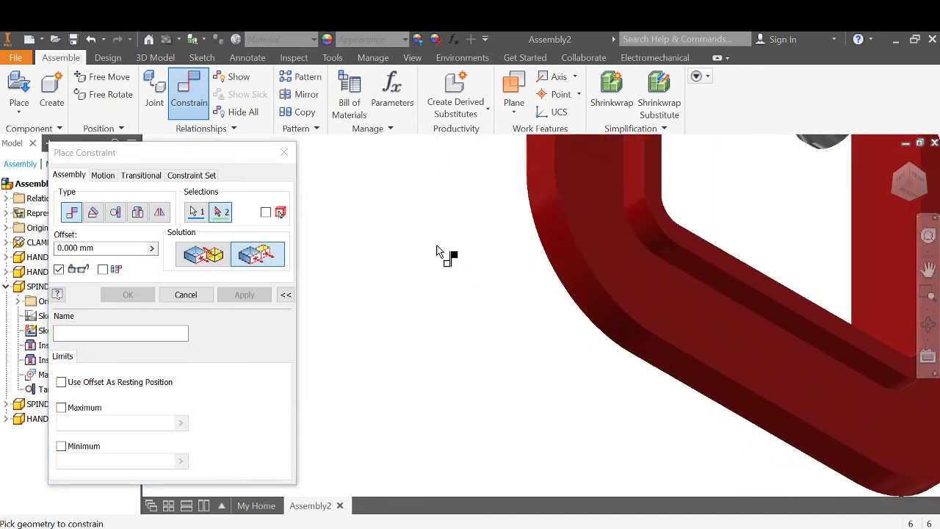
left_click(699, 380)
scroll(525, 393, "up", 6)
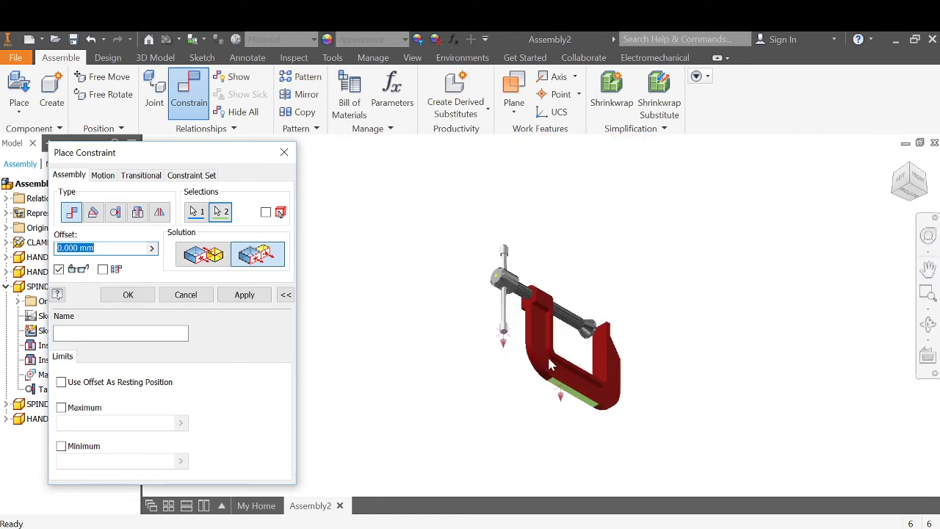
Set the flush offset to 20 mm, use it as the resting position, and apply the constraint
left_click(125, 284)
left_click(62, 383)
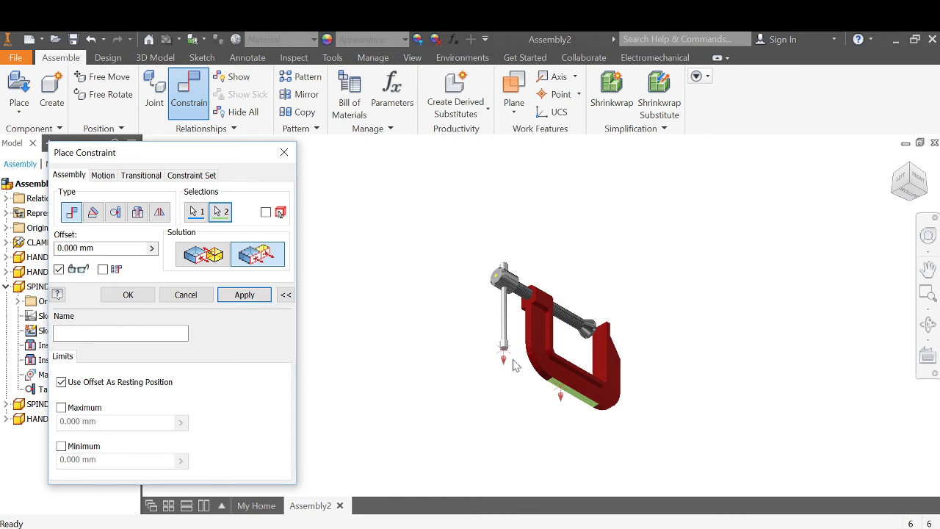
key("Tab")
key("Tab")
key("Tab")
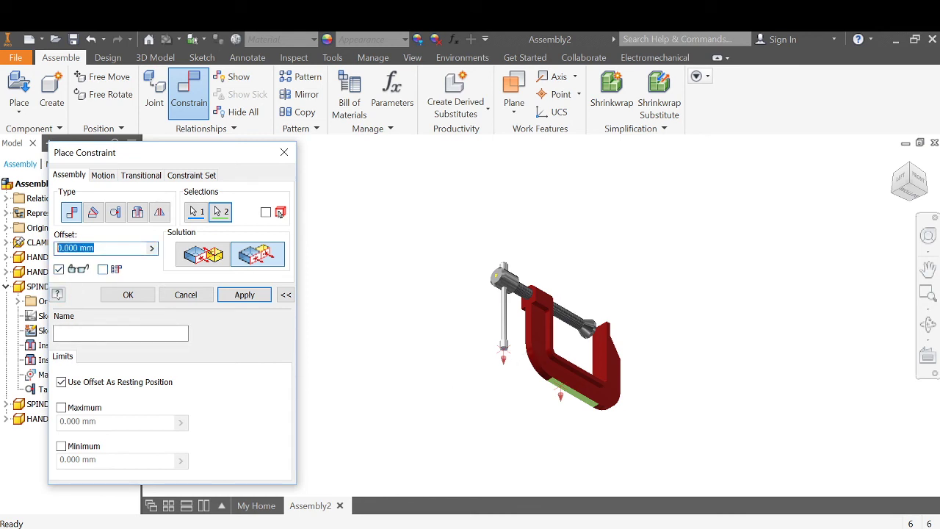
type("30")
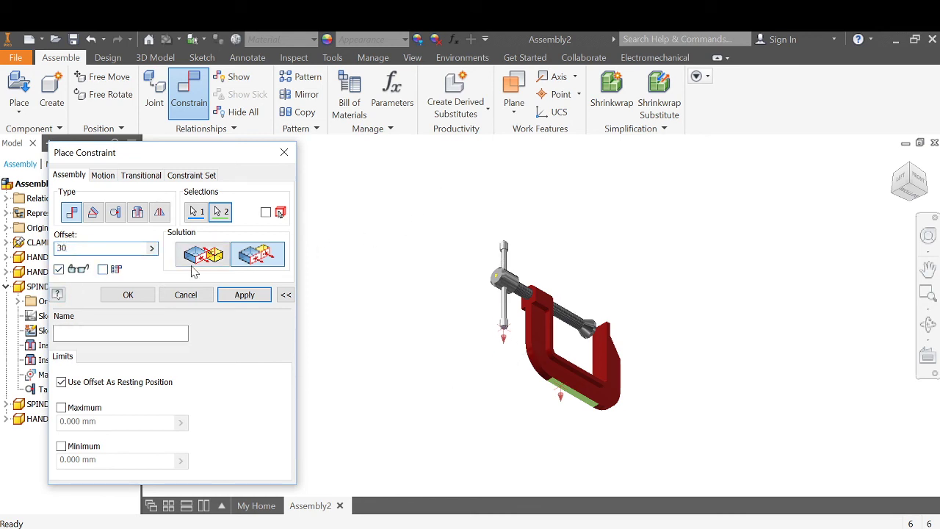
type("20")
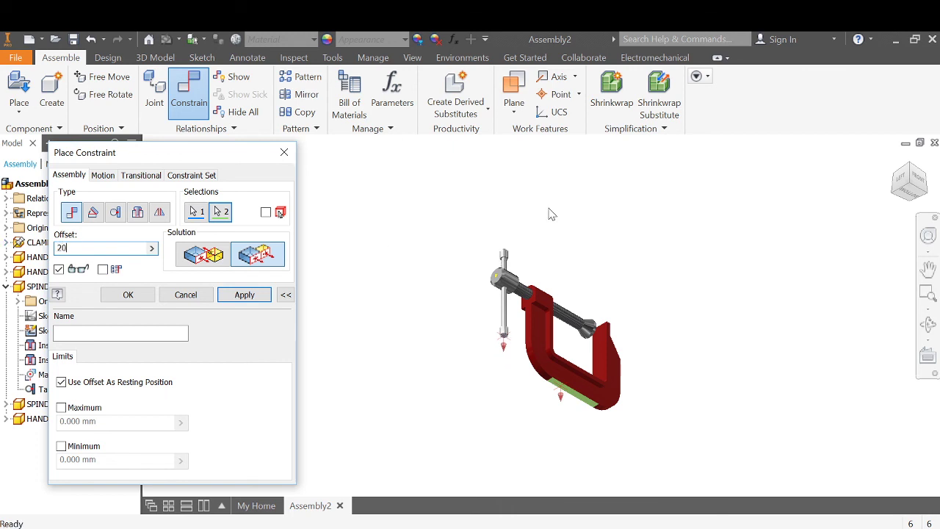
left_click(923, 179)
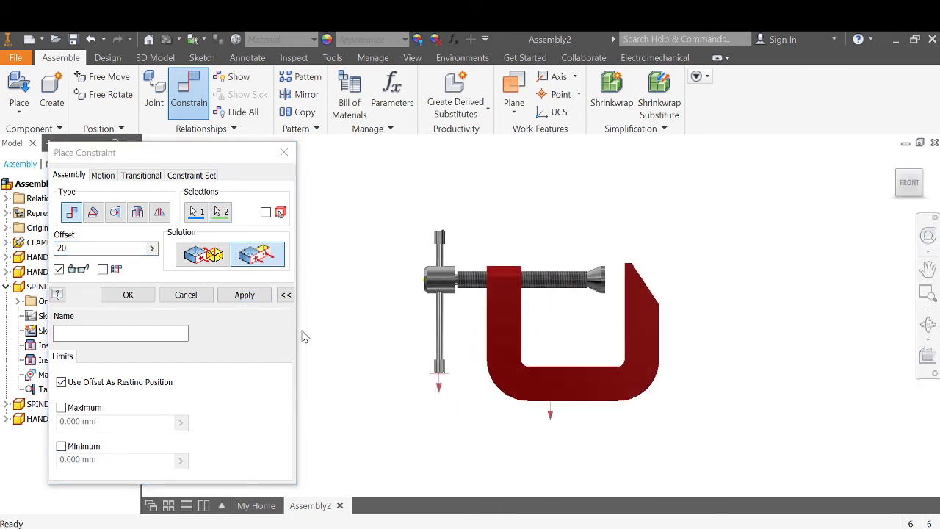
left_click(246, 295)
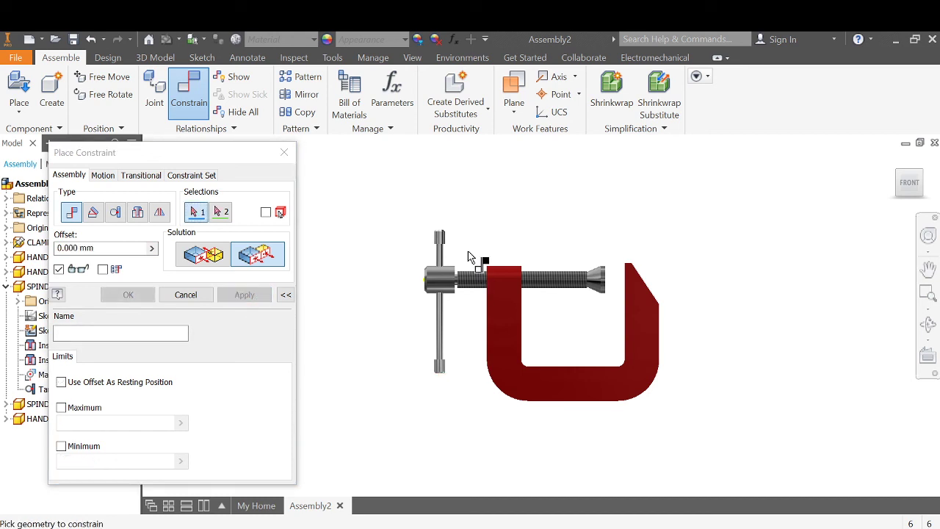
left_click(284, 152)
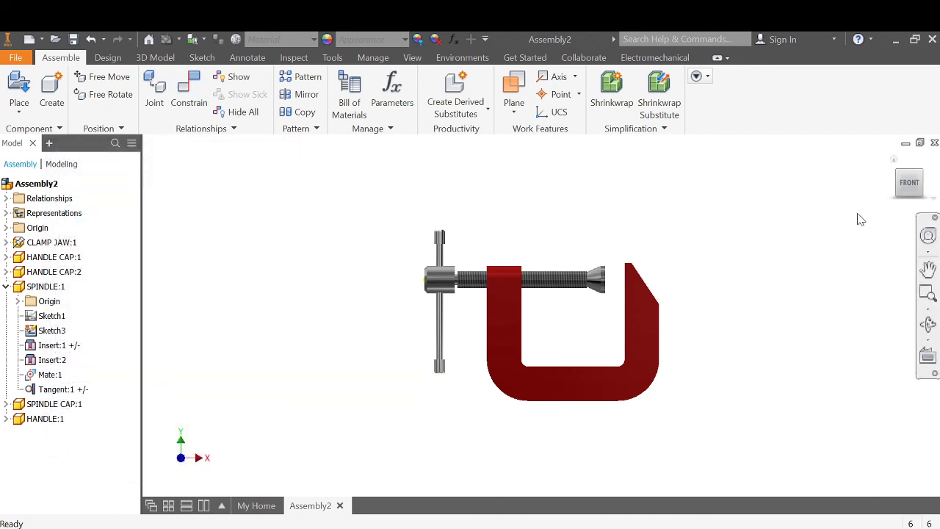
Test the spindle's travel toward the jaw and whether the flush-constrained handle can turn
left_click(901, 176)
left_click_drag(564, 288, 634, 237)
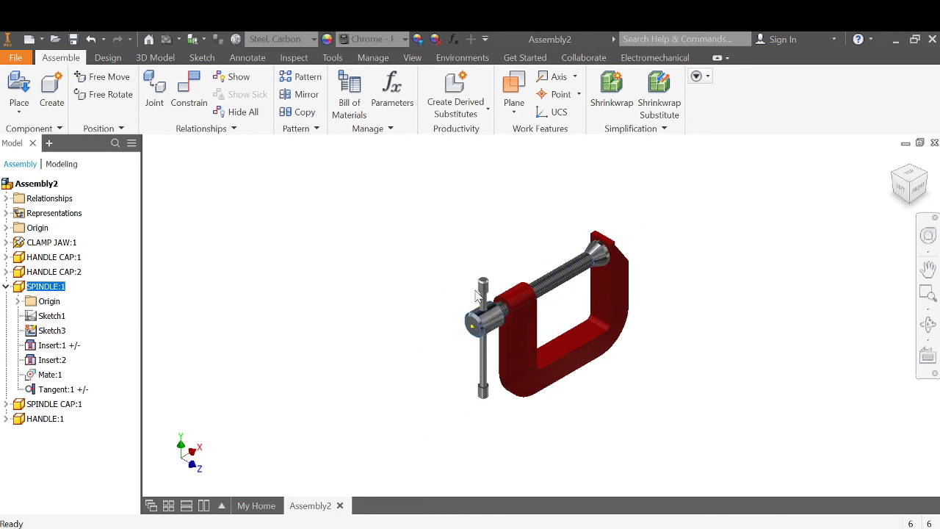
left_click_drag(477, 296, 523, 304)
left_click(484, 362)
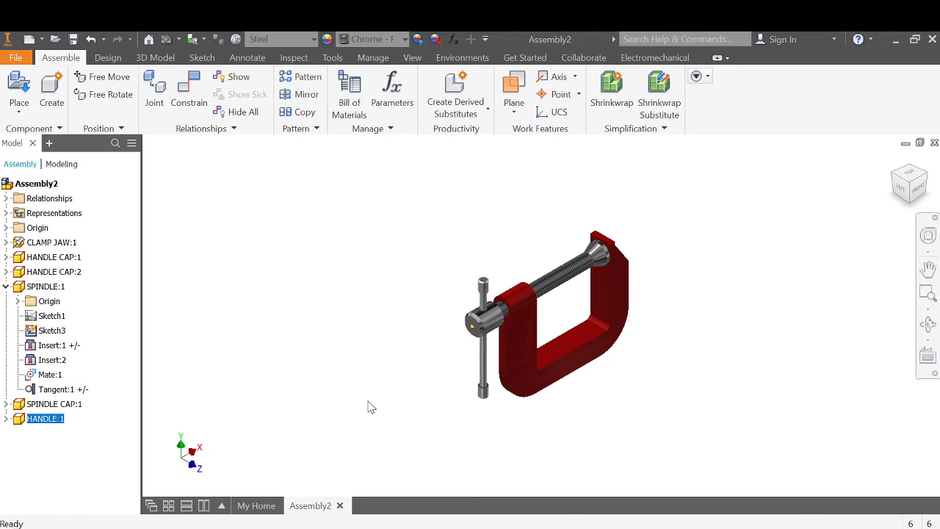
Suppress the flush constraint under the clamp jaw and test turning the handle by its upper cap
left_click(6, 243)
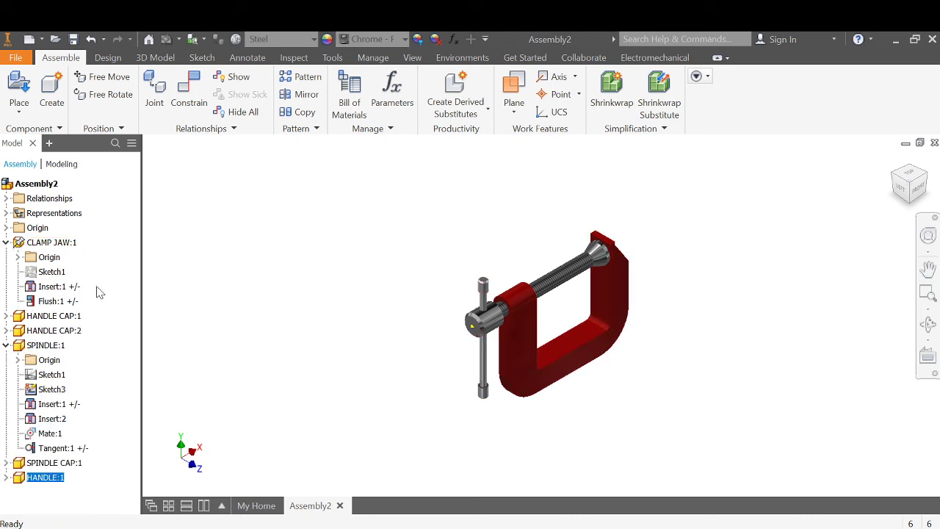
right_click(58, 302)
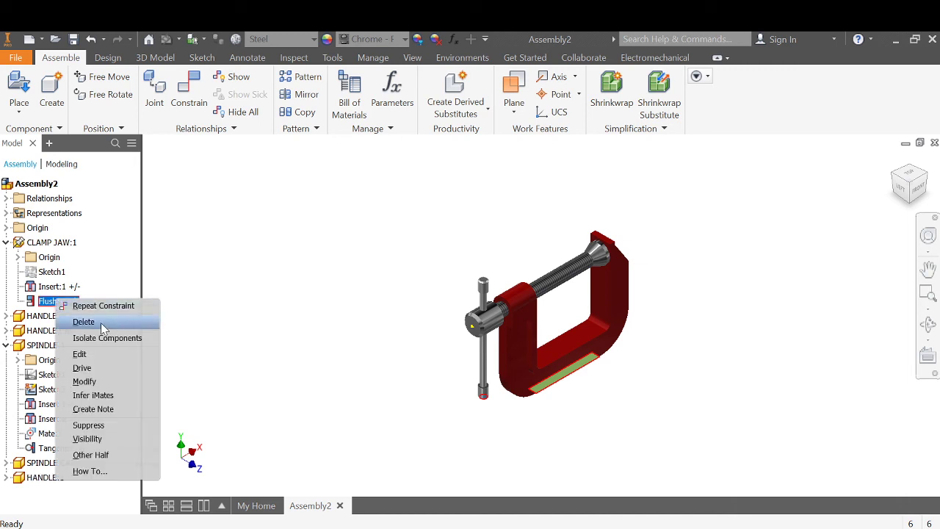
left_click(88, 426)
left_click_drag(485, 286, 466, 240)
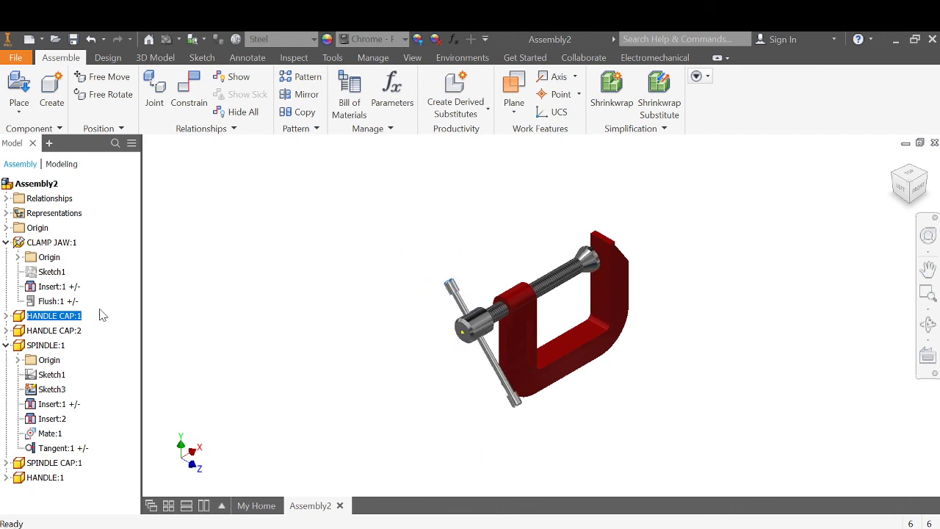
Unsuppress the clamp jaw's flush constraint and show the assembly in its home view
left_click(62, 301)
right_click(63, 302)
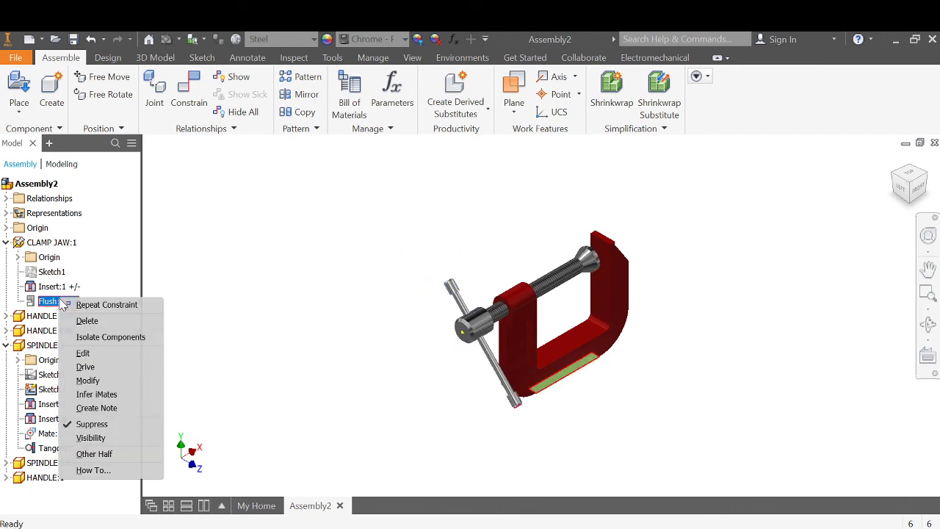
left_click(96, 424)
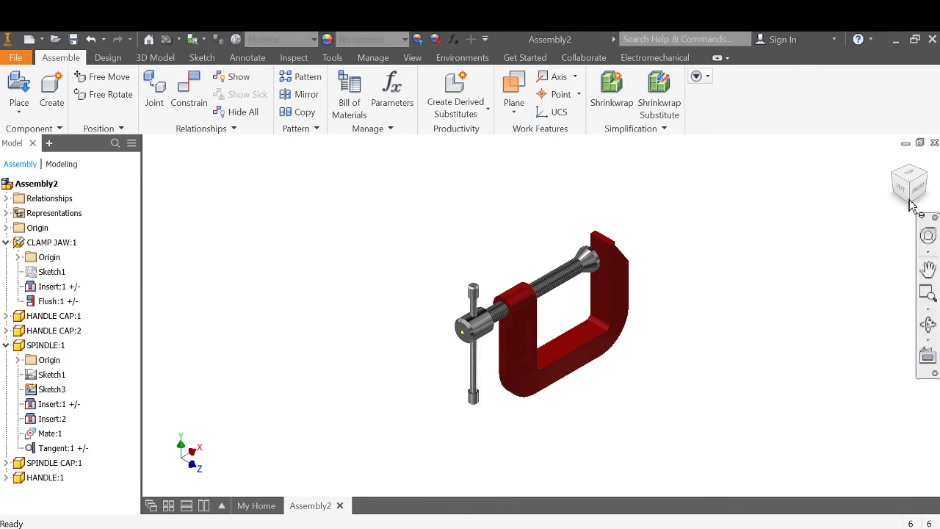
left_click(894, 159)
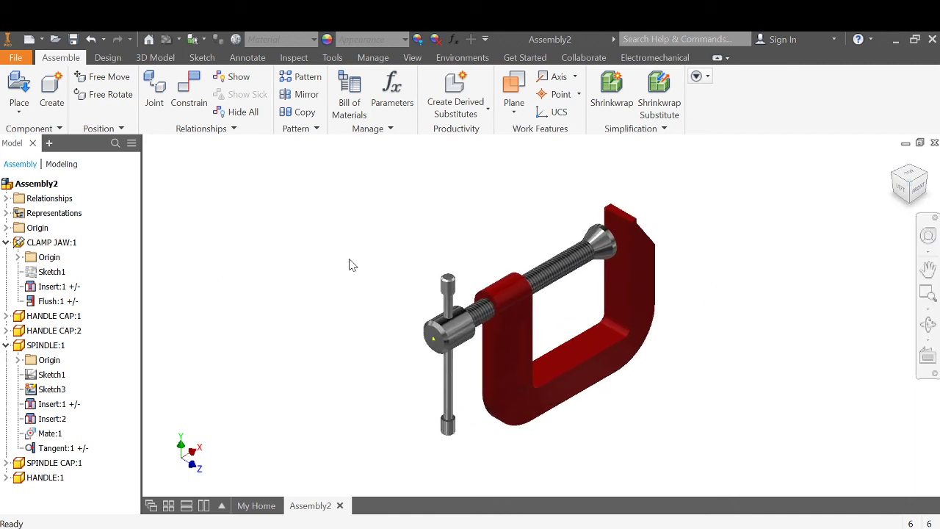